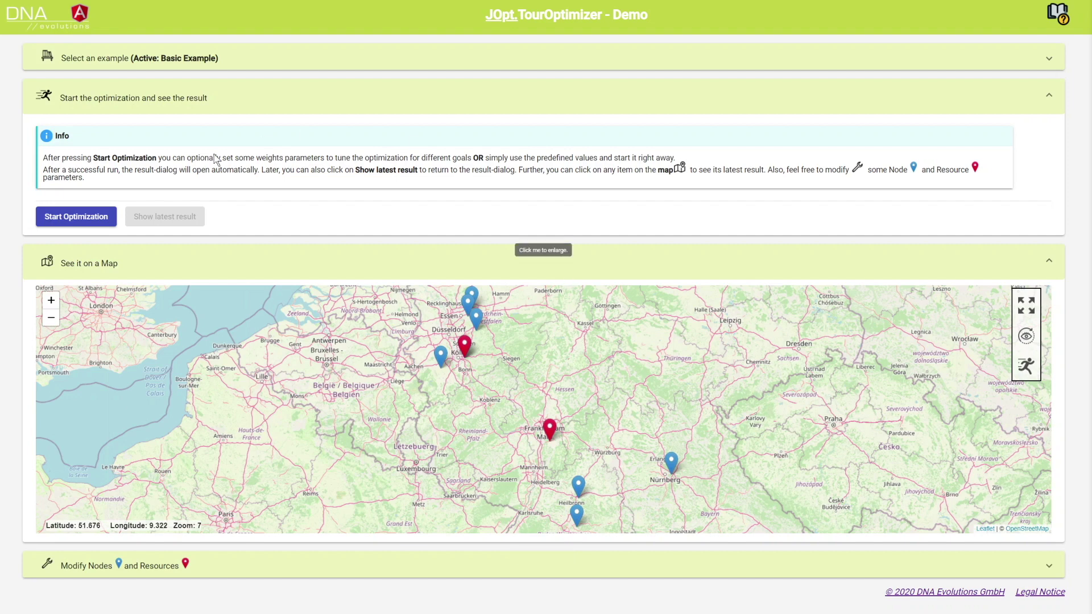
- Set the JOptWeight.RouteDistance weight to 0 in the optimization run settings and start the optimization
left_click(95, 219)
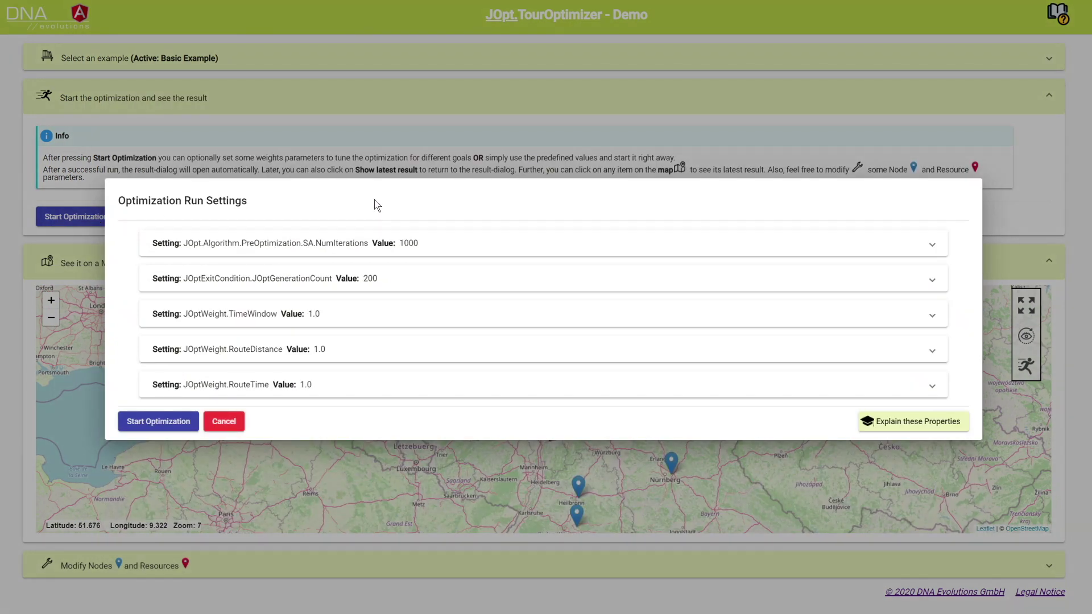
left_click(312, 349)
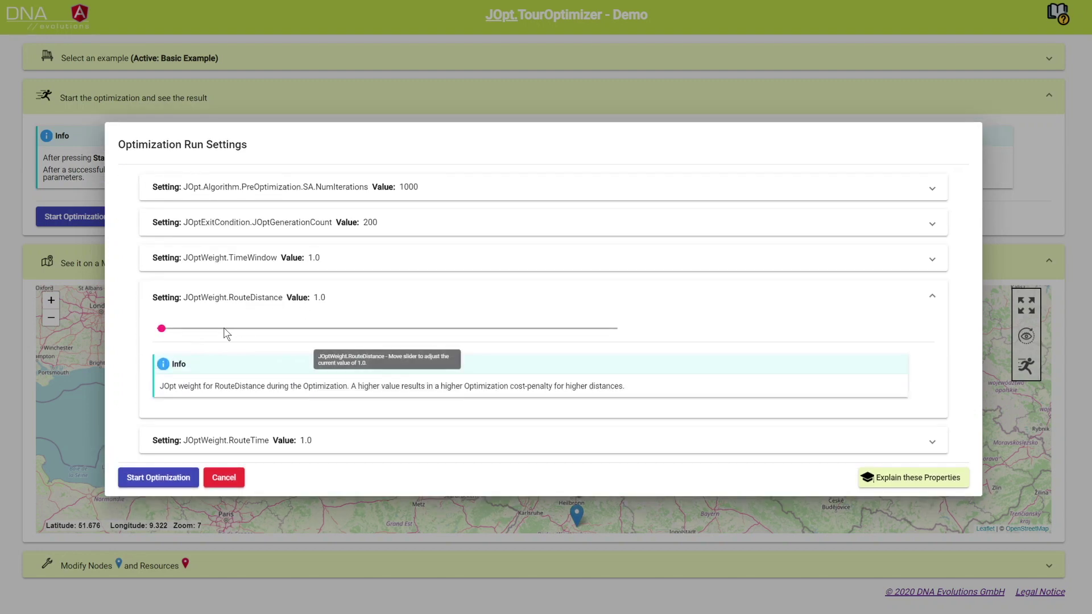
mouse_move(159, 329)
left_mouse_down()
mouse_move(220, 330)
mouse_move(234, 342)
mouse_move(227, 330)
mouse_move(157, 331)
left_mouse_up()
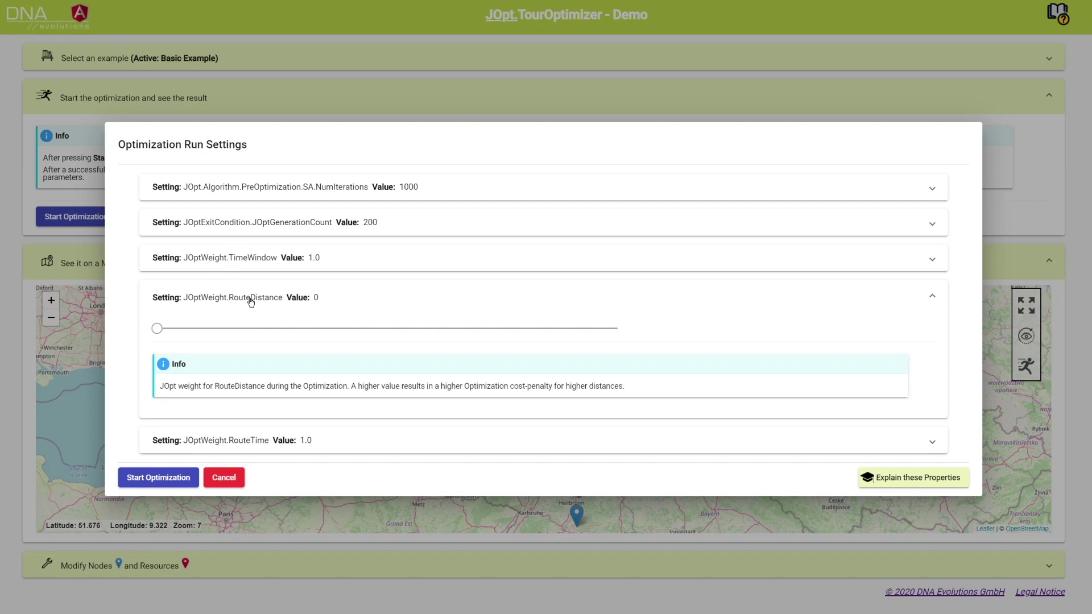
left_click(251, 301)
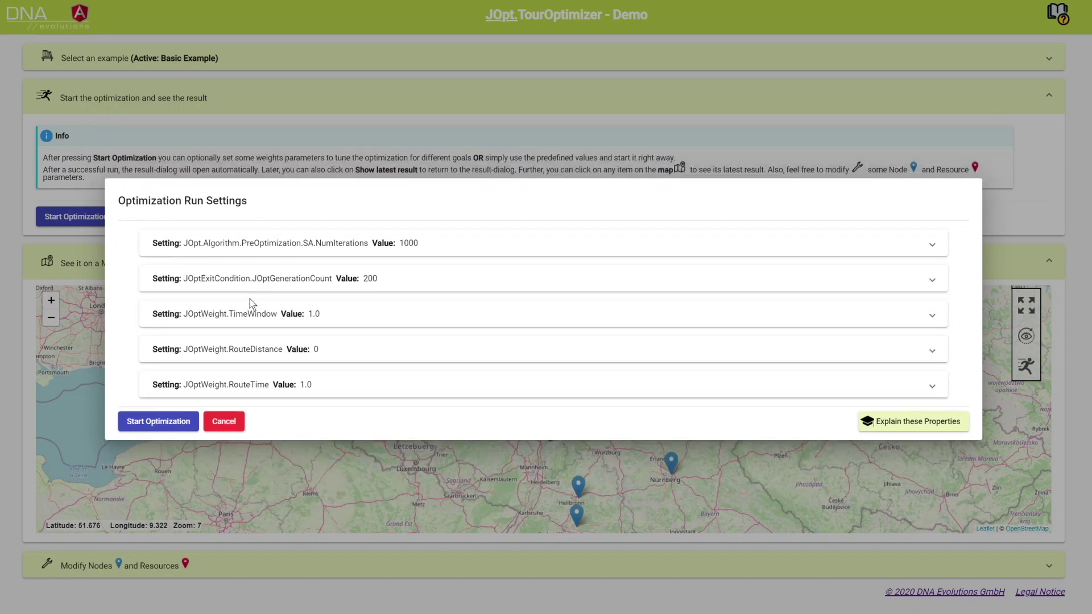
left_click(156, 419)
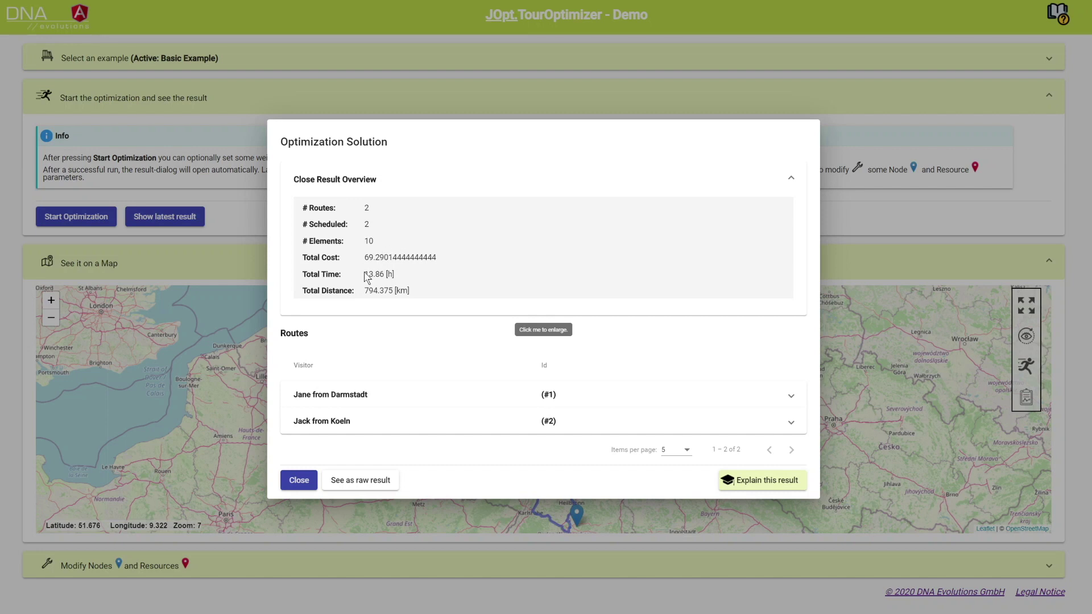
- Check the solution's total time, and examine the full details of the Darmstadt resource's route, including its route time
left_click_drag(364, 274, 407, 277)
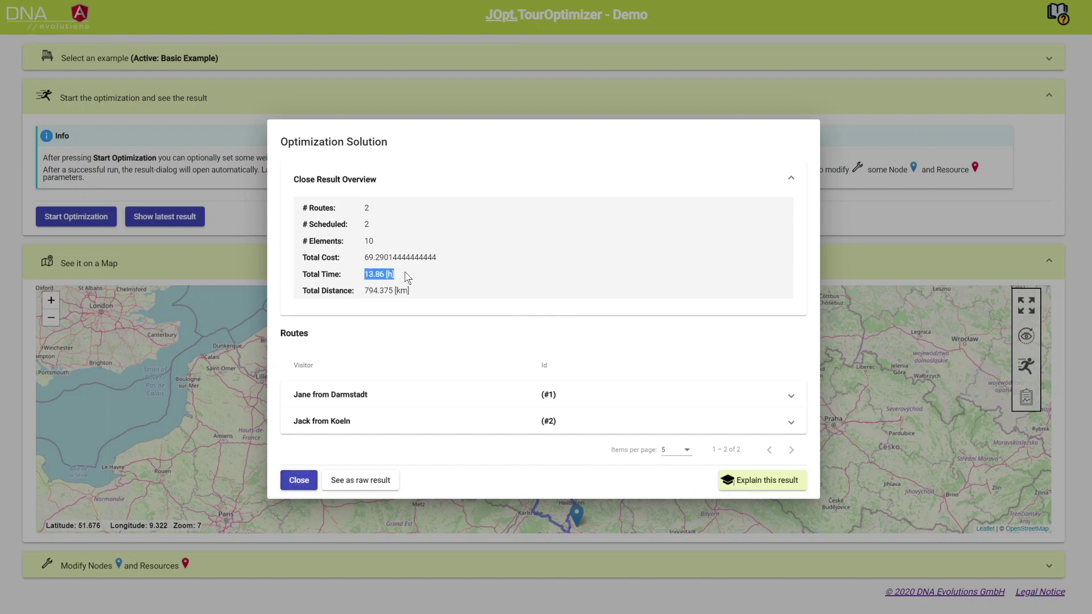
left_click(407, 277)
left_click(547, 395)
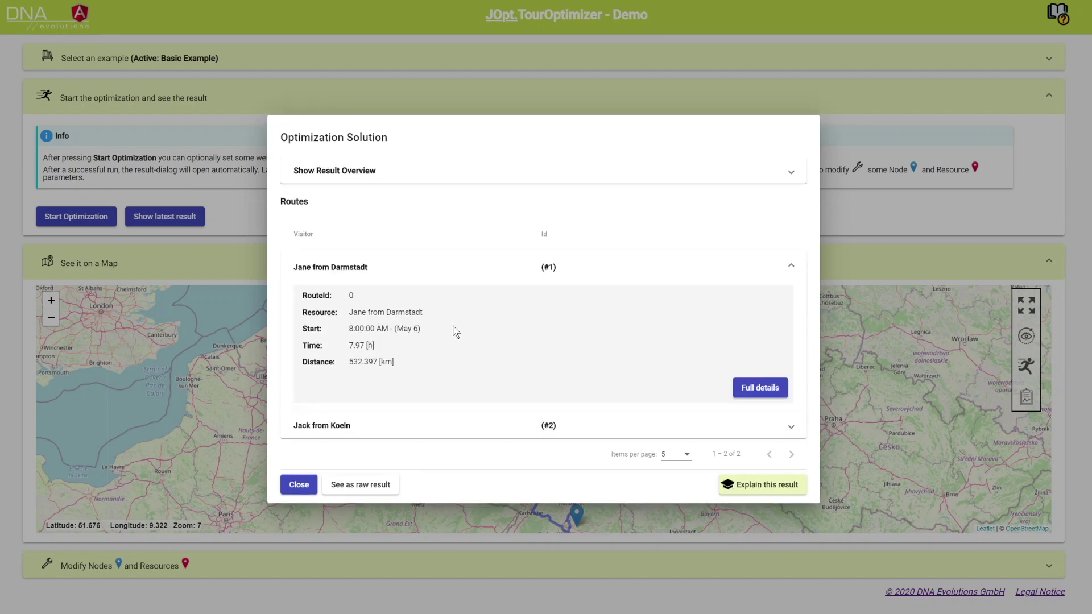
left_click(746, 387)
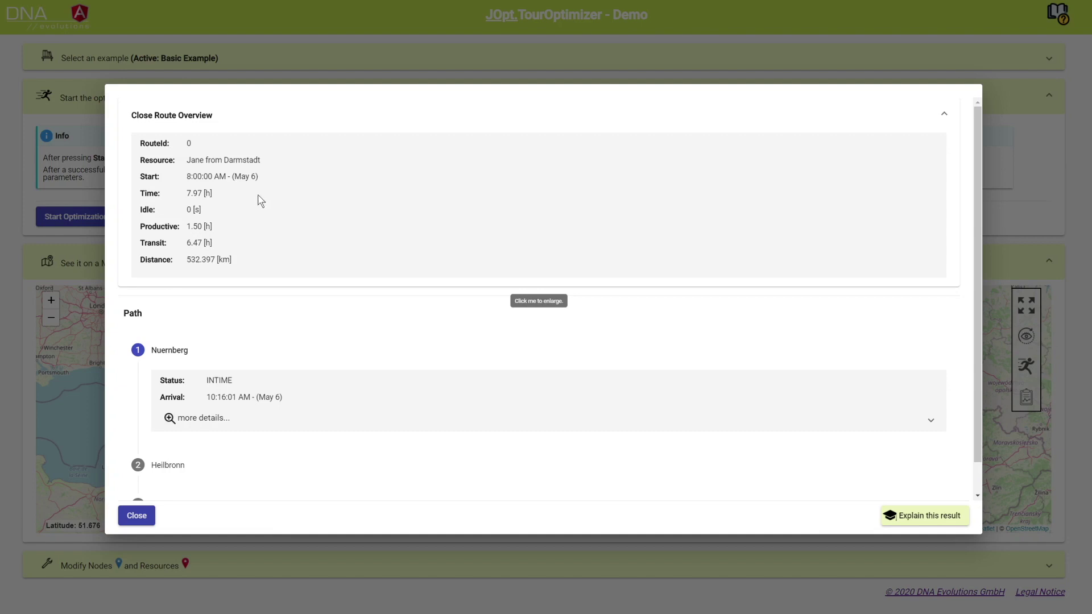
left_click_drag(214, 195, 186, 194)
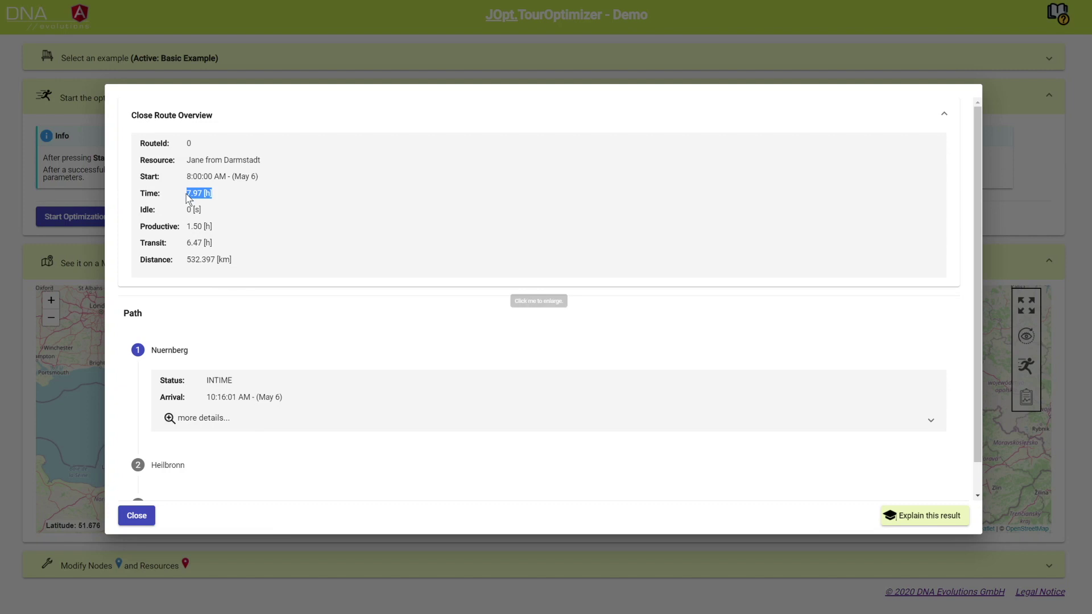
left_click(240, 196)
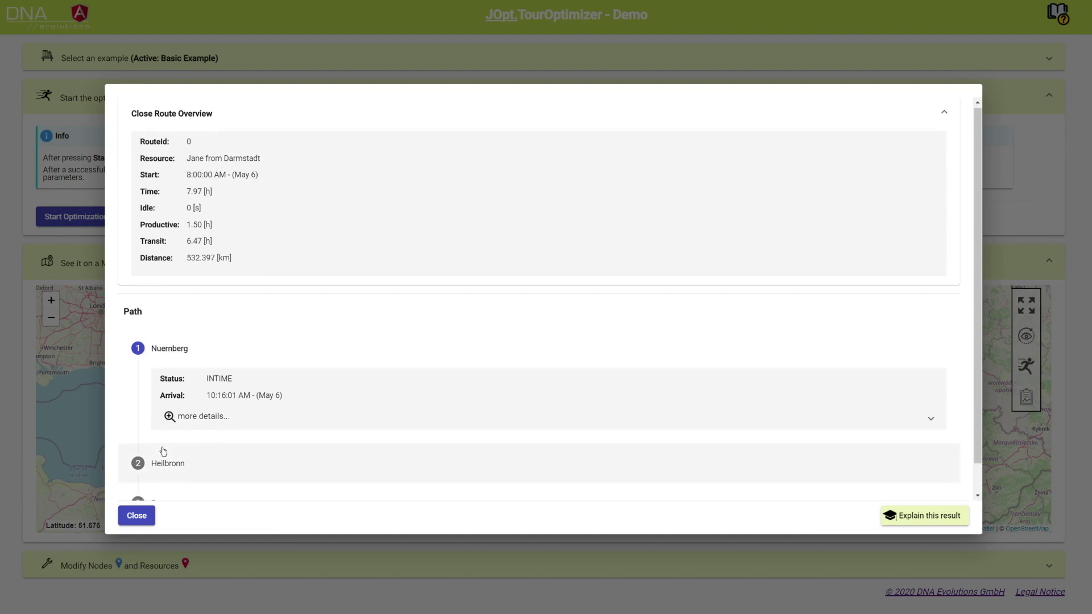
- Examine the Nuernberg stop in the route path, including its status and the visit duration in the extended details
scroll(193, 437, "down", 1)
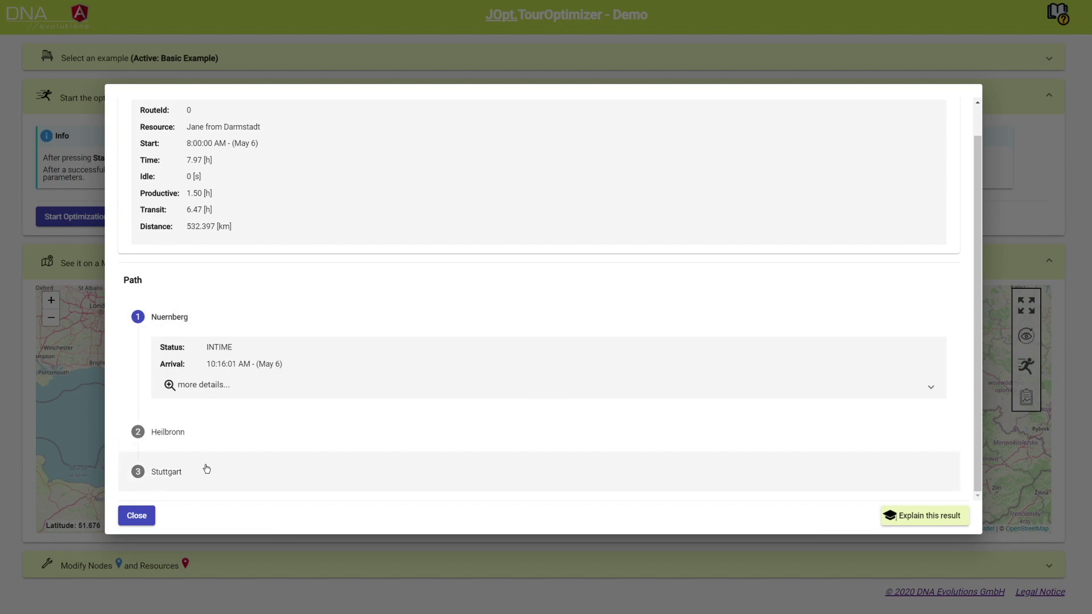
left_click_drag(207, 346, 232, 349)
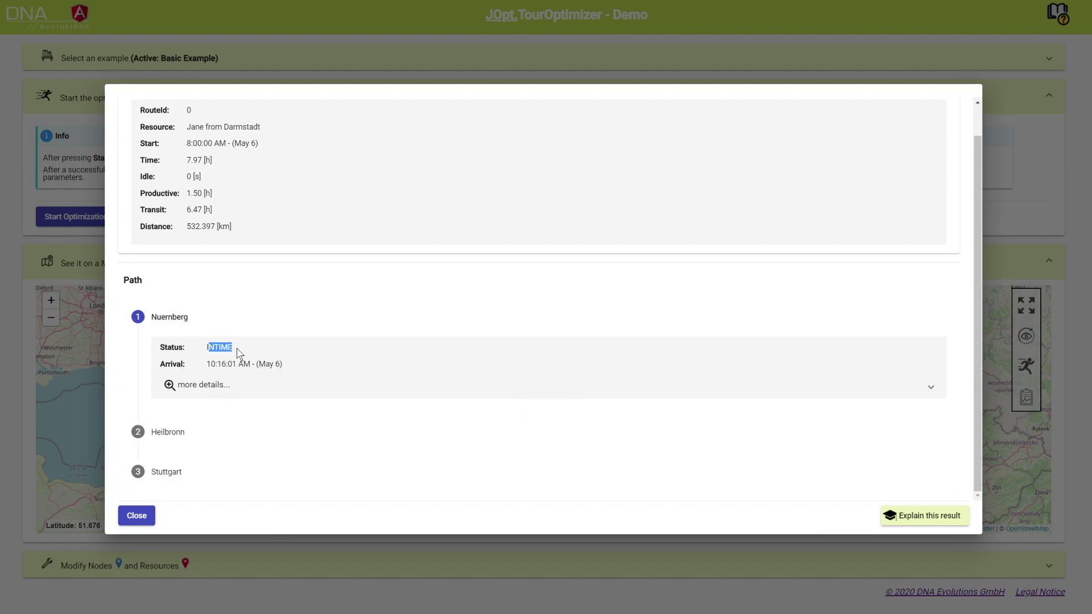
left_click(233, 352)
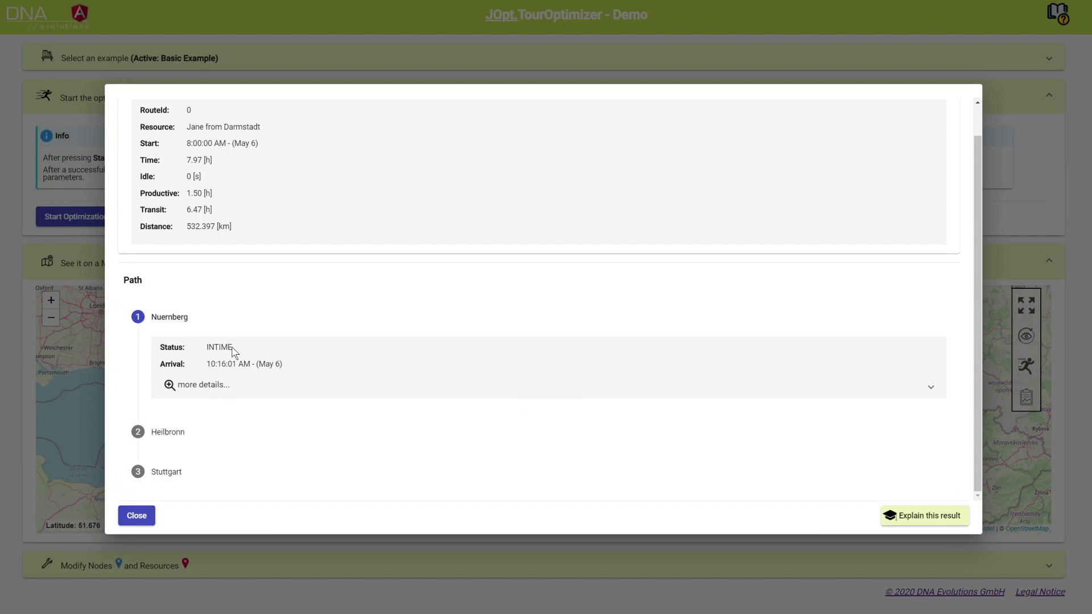
left_click(206, 389)
scroll(350, 395, "down", 2)
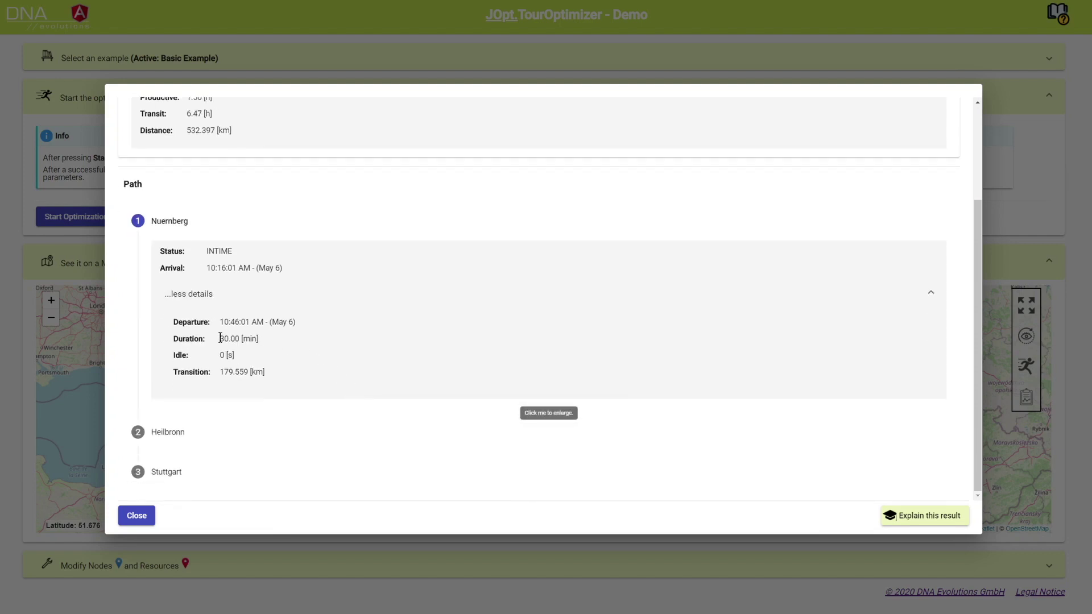
left_click_drag(220, 338, 259, 339)
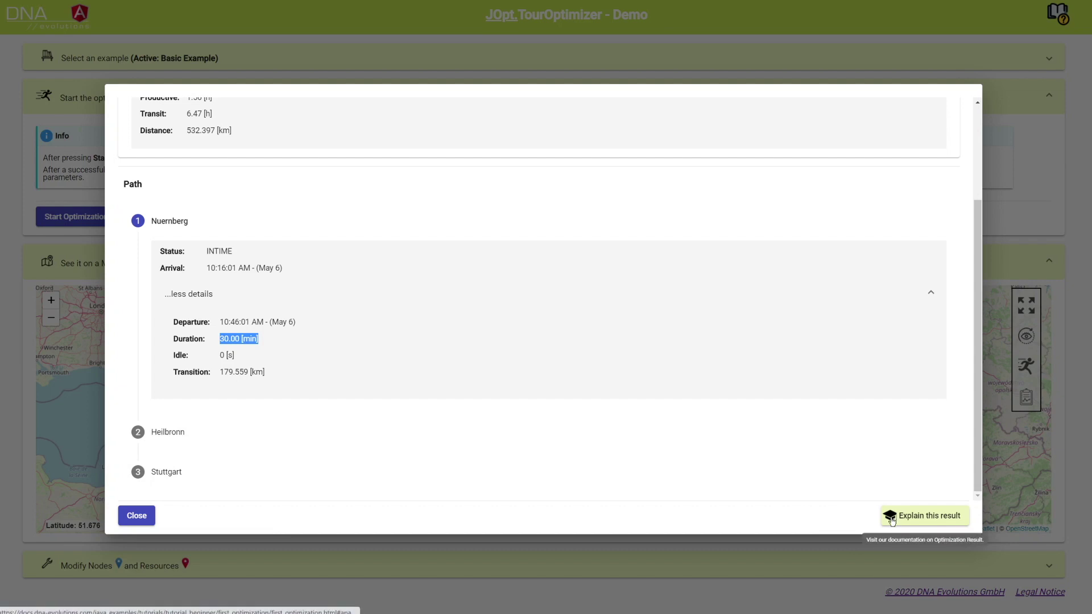
- Consult the documentation explaining the route result, and close it along with the route details
left_click(892, 519)
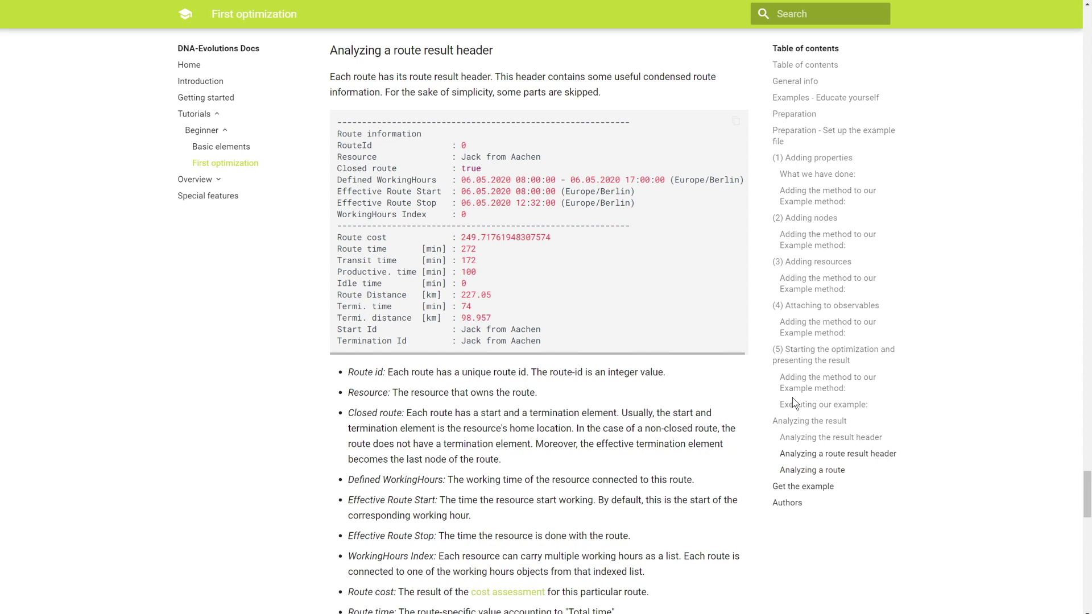
key("ctrl+w")
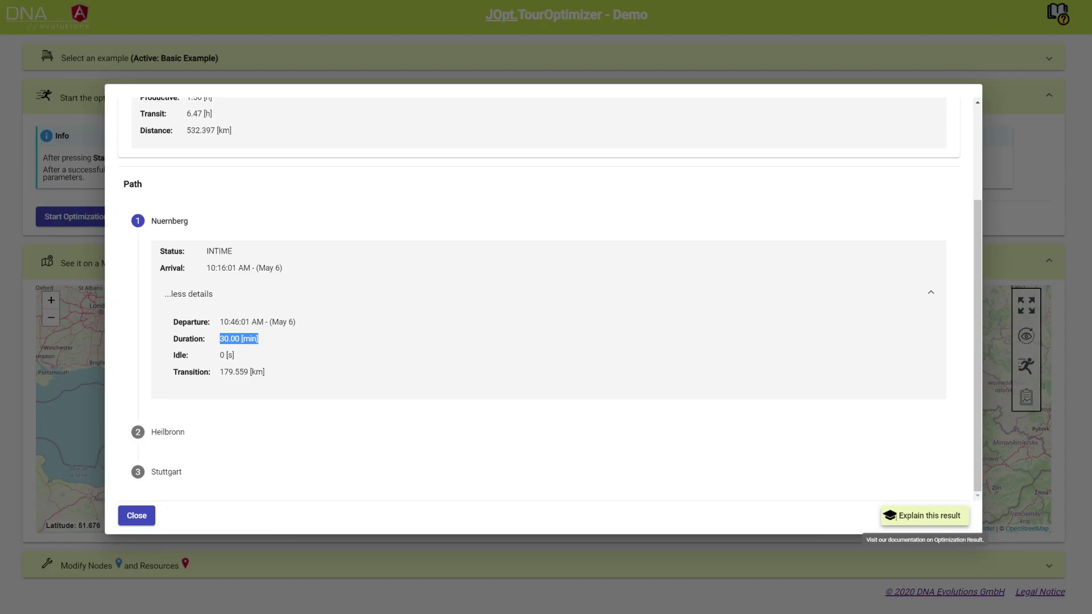
left_click(152, 515)
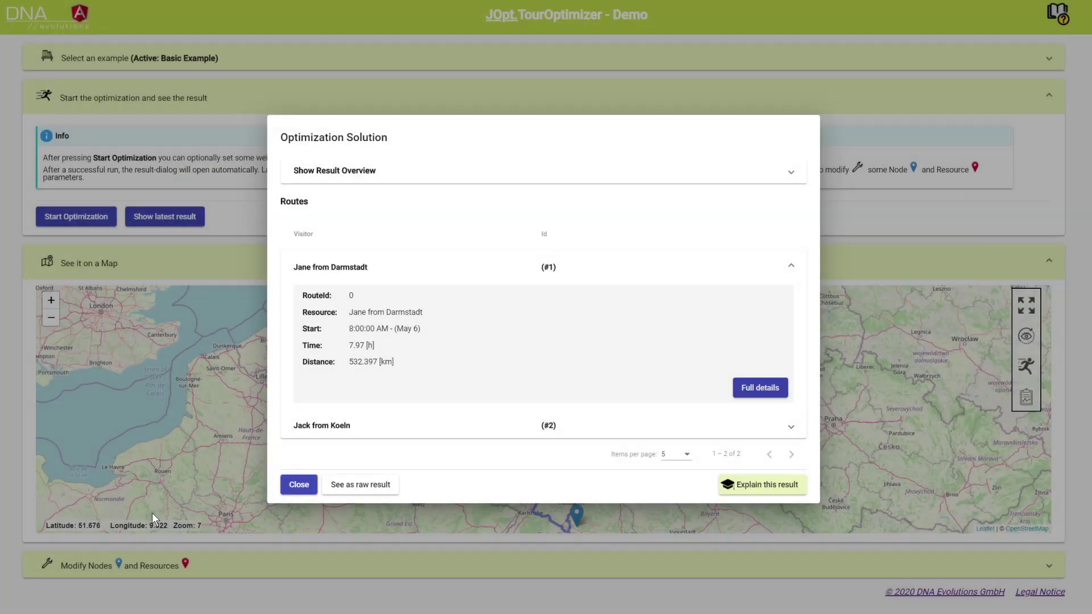
- Read through the raw optimization result to its end, and close both the raw view and the solution dialog
left_click(389, 490)
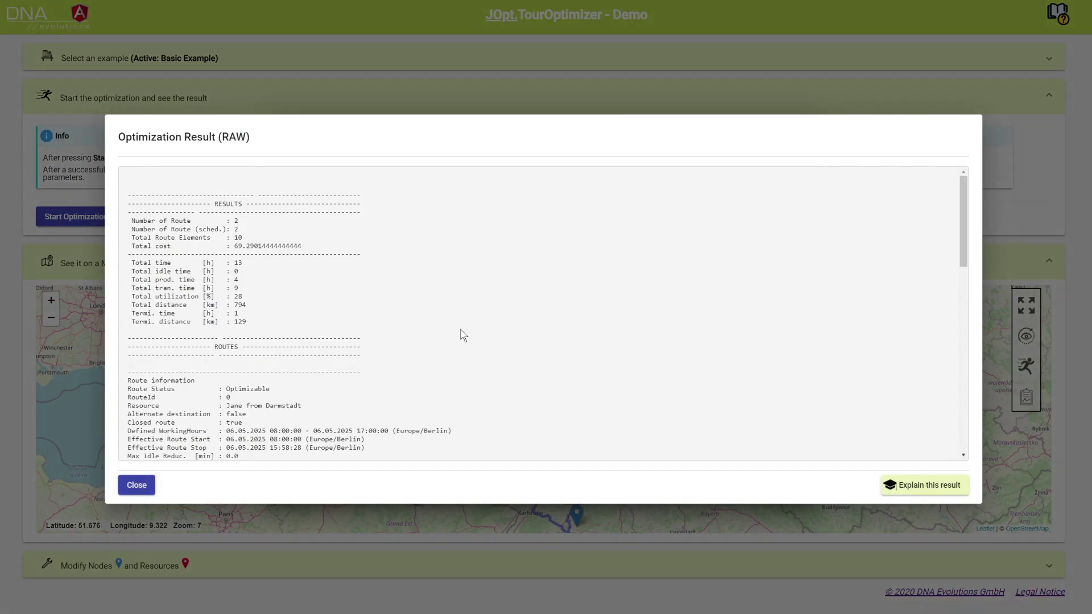
scroll(483, 287, "down", 10)
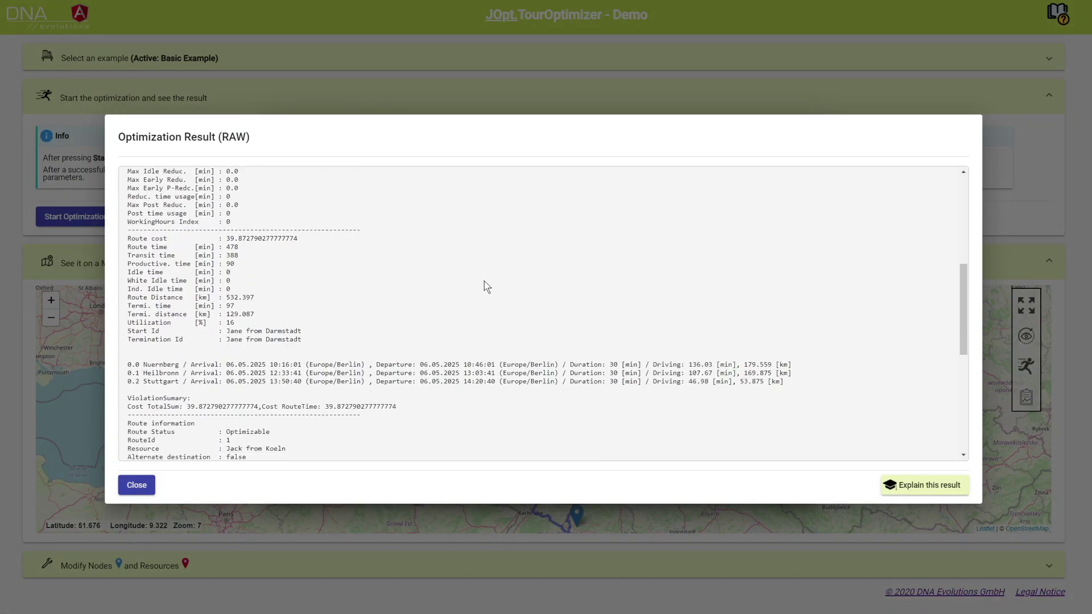
scroll(484, 287, "down", 3)
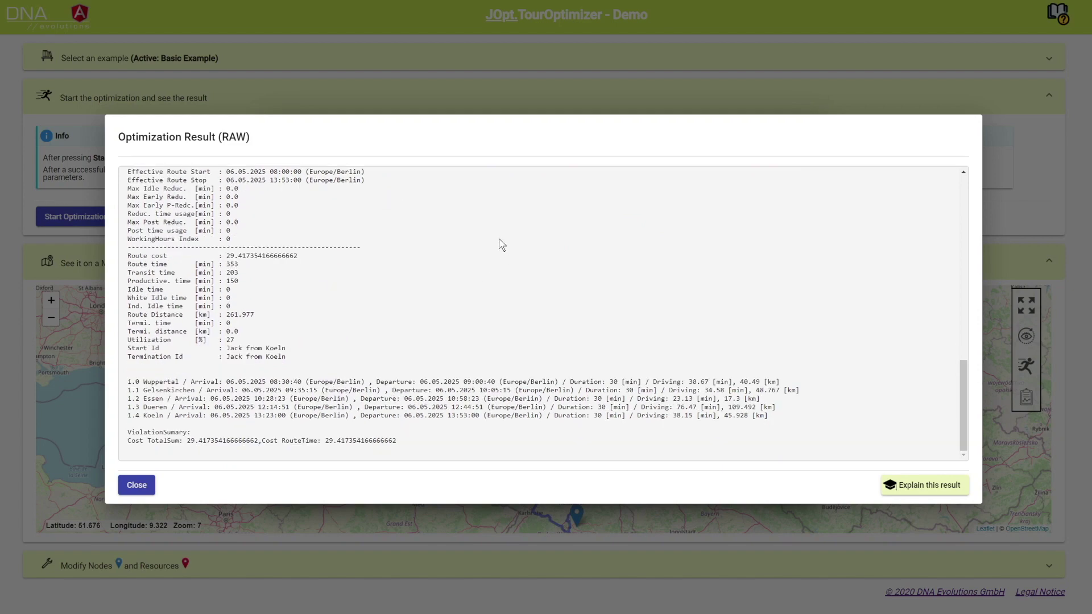
left_click(146, 489)
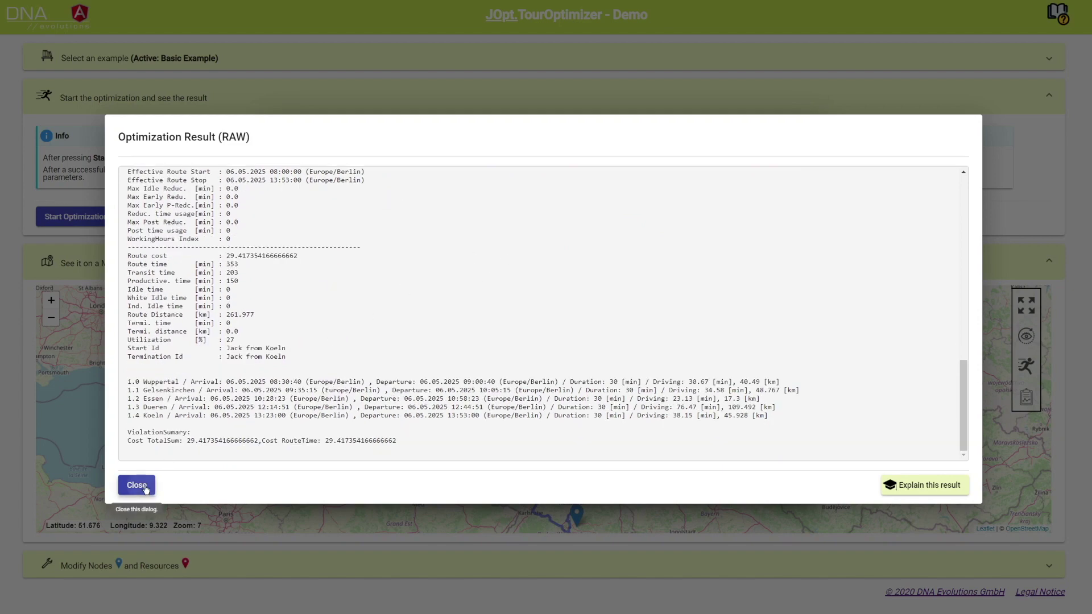
left_click(294, 492)
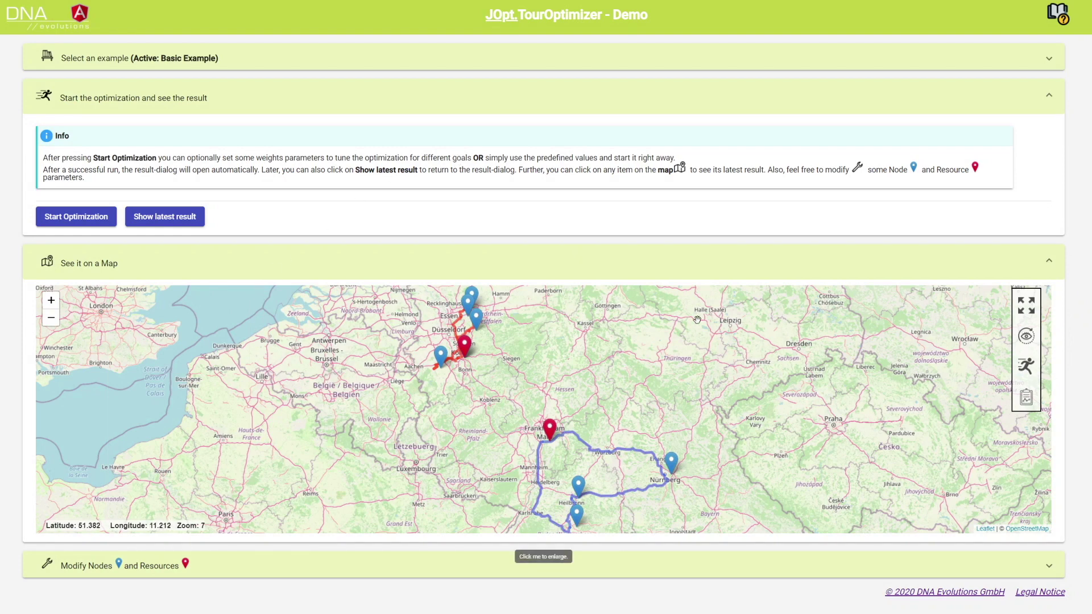
- Enlarge the map and inspect the route connecting Darmstadt, Nuernberg, Heilbronn and Stuttgart
left_click(1026, 305)
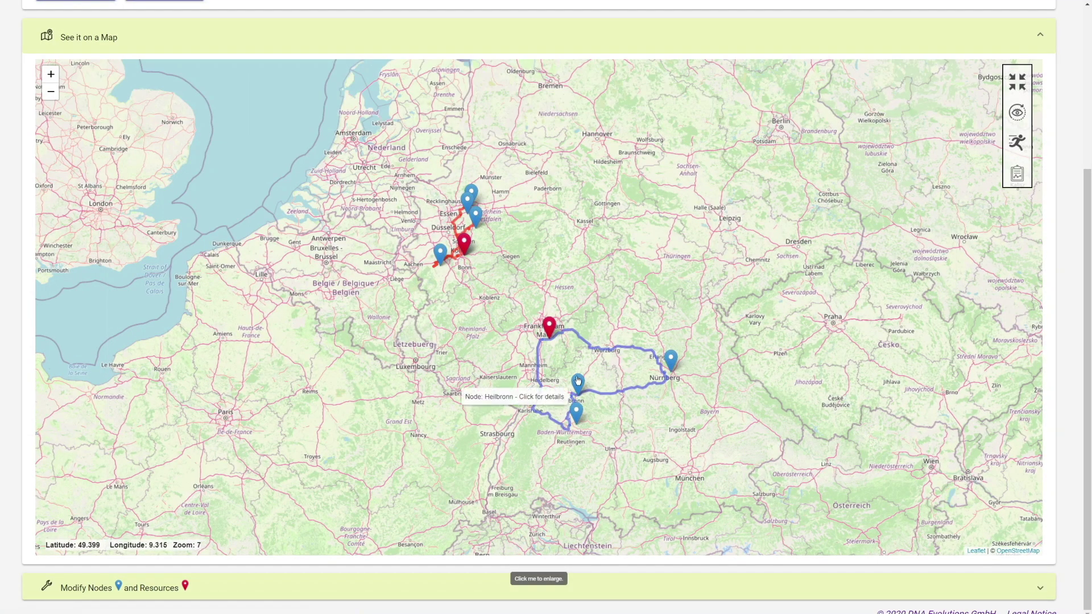
scroll(576, 383, "up", 1)
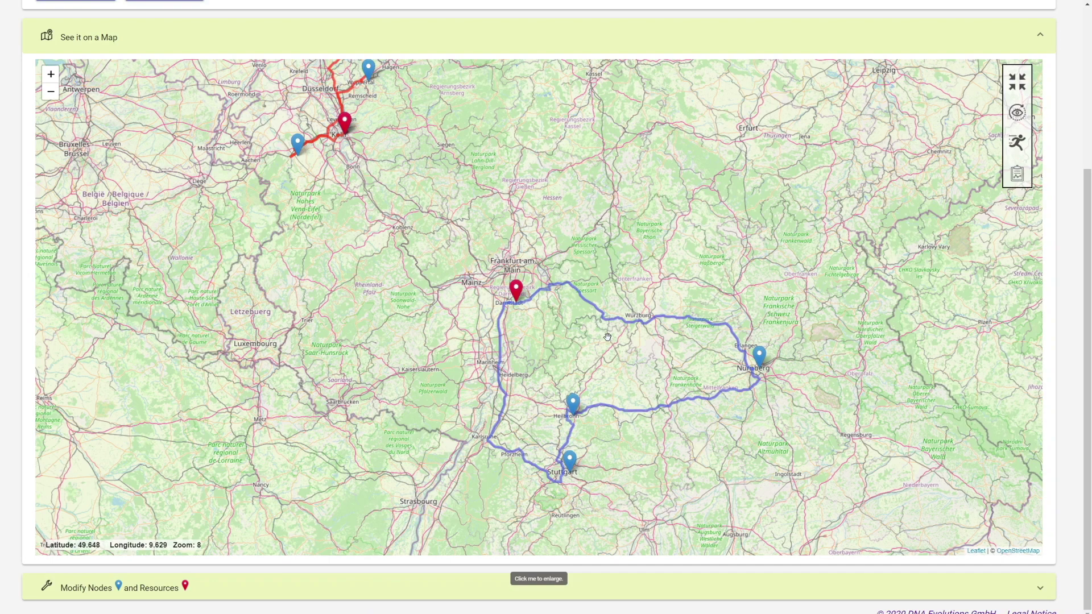
left_click_drag(607, 337, 626, 281)
scroll(614, 321, "up", 1)
scroll(616, 326, "down", 1)
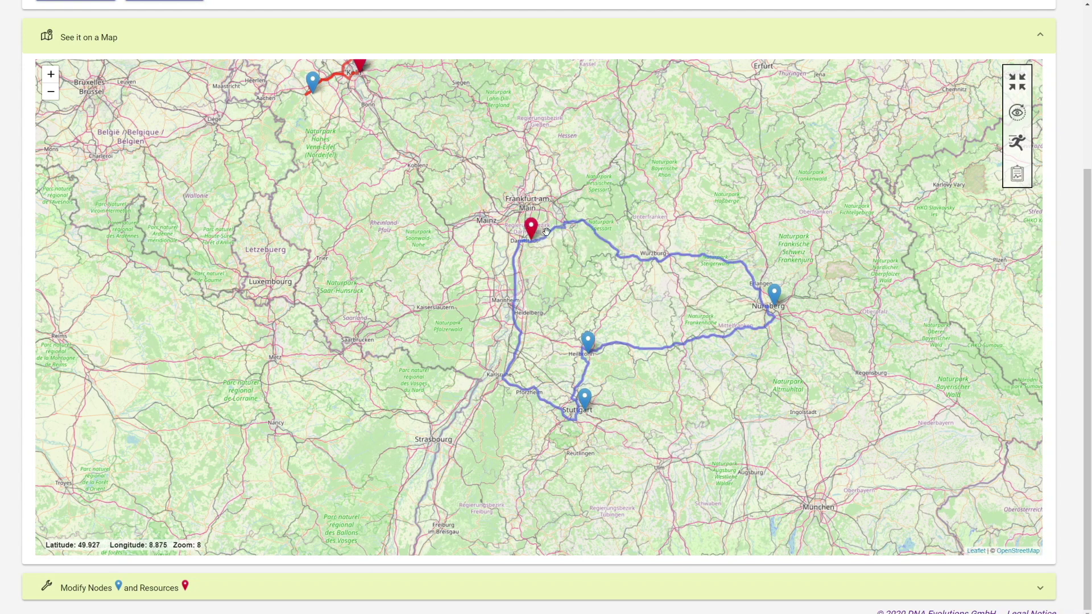
- Review the working hours and maximum working time of the Darmstadt resource on the map, and save and close its properties
left_click(526, 237)
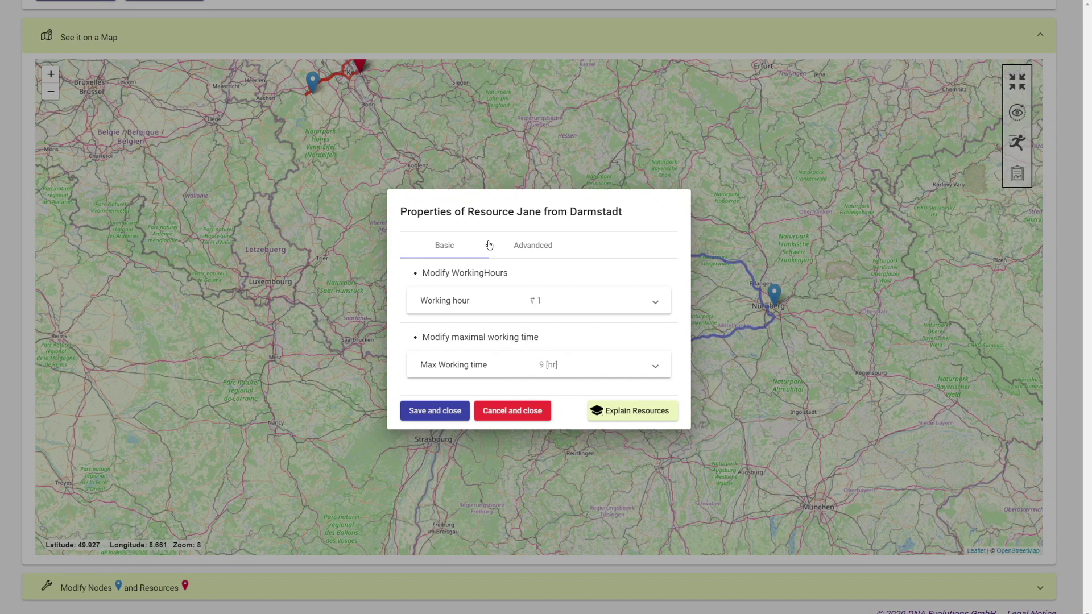
mouse_move(472, 269)
left_click(527, 299)
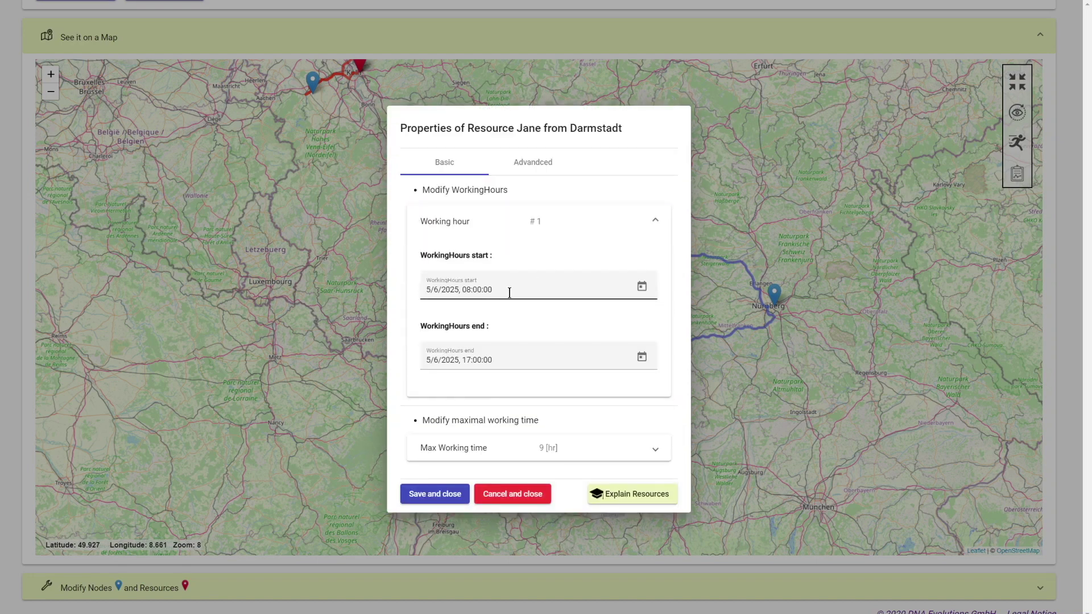
left_click(487, 221)
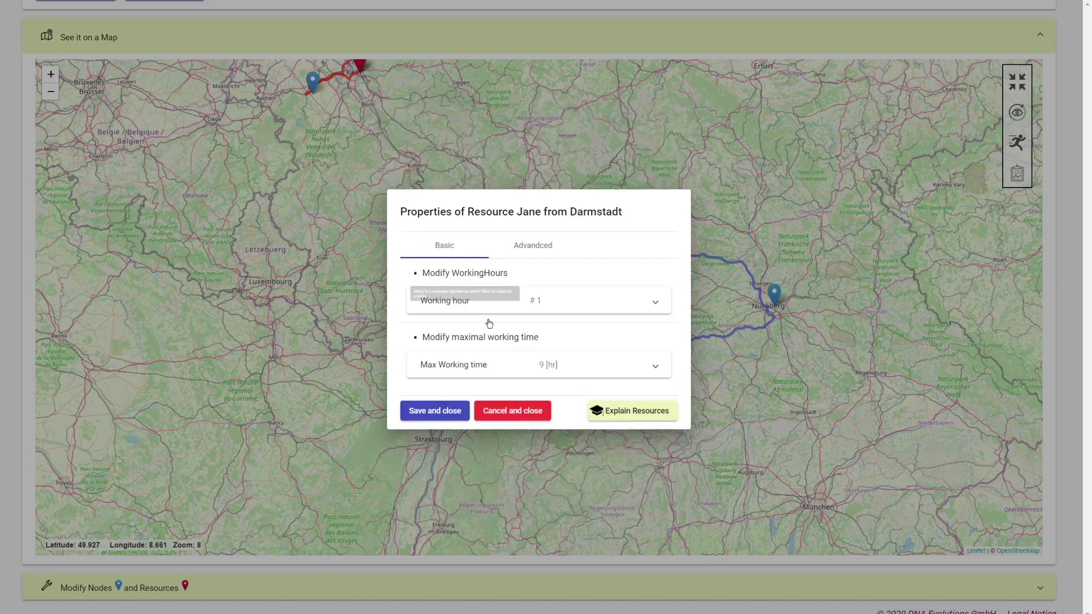
left_click(492, 363)
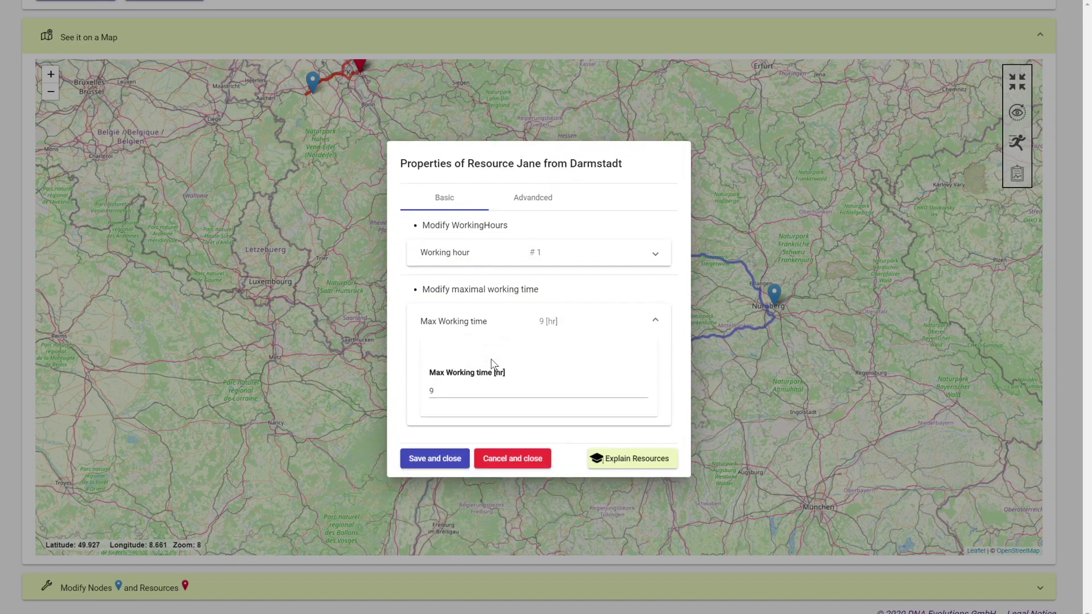
left_click_drag(466, 391, 426, 398)
left_click(432, 459)
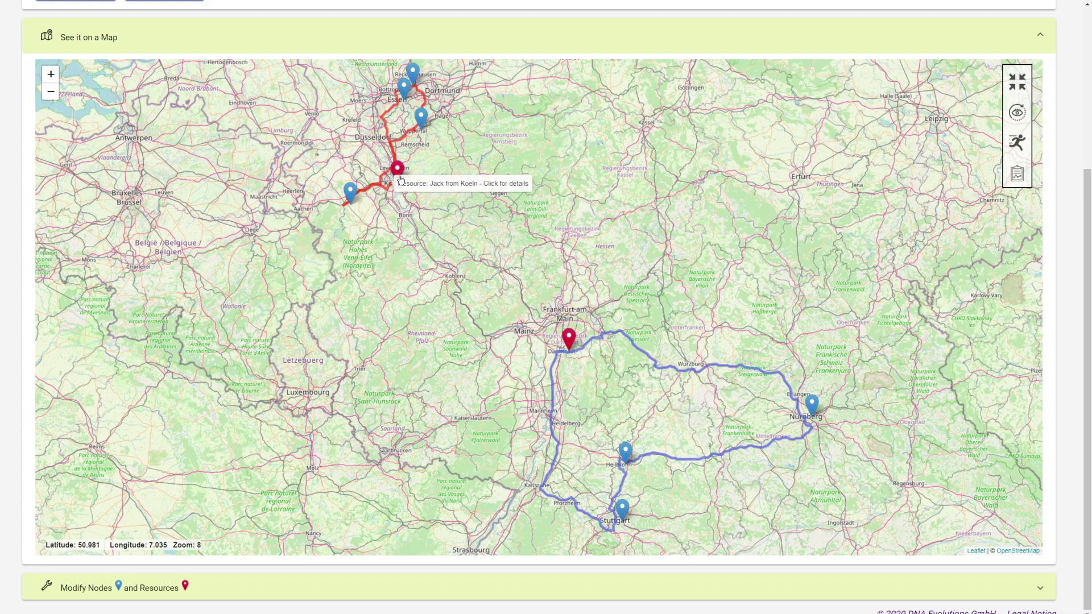
- Set the visit duration of the Nuernberg node to 60 minutes
left_click(813, 414)
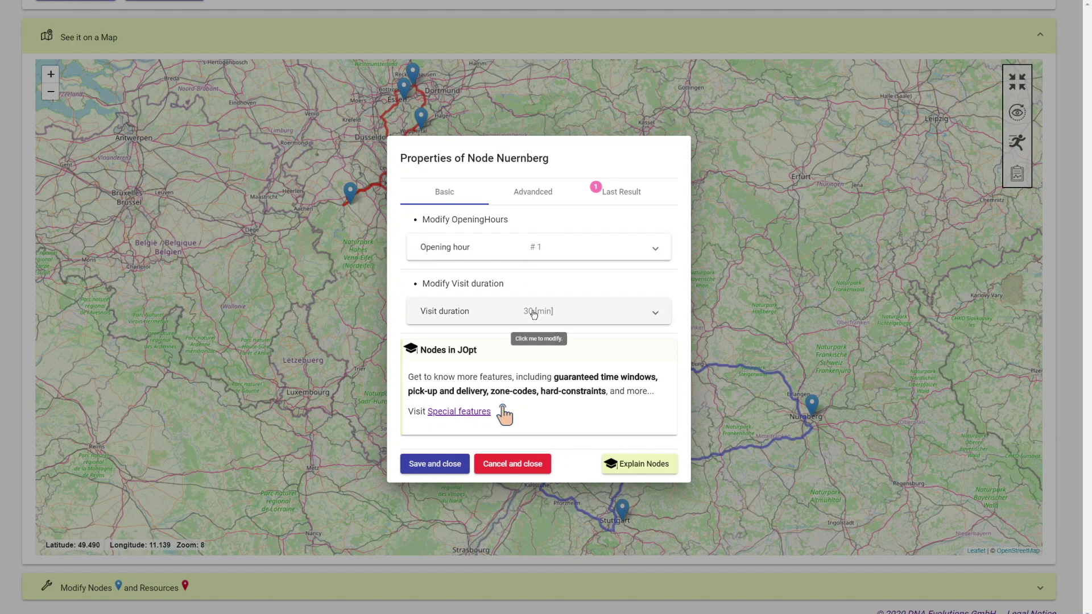
left_click(537, 313)
left_click_drag(450, 337, 418, 342)
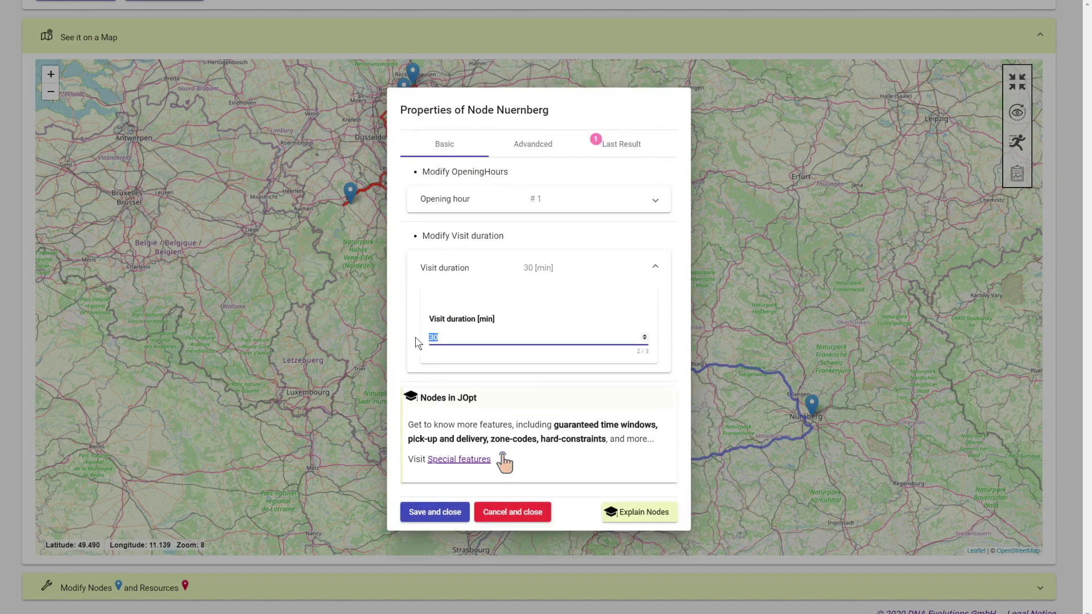
type("60")
- Bind the Koeln resource to the Nuernberg node as a hard constraint, and save and close the node properties
left_click(516, 145)
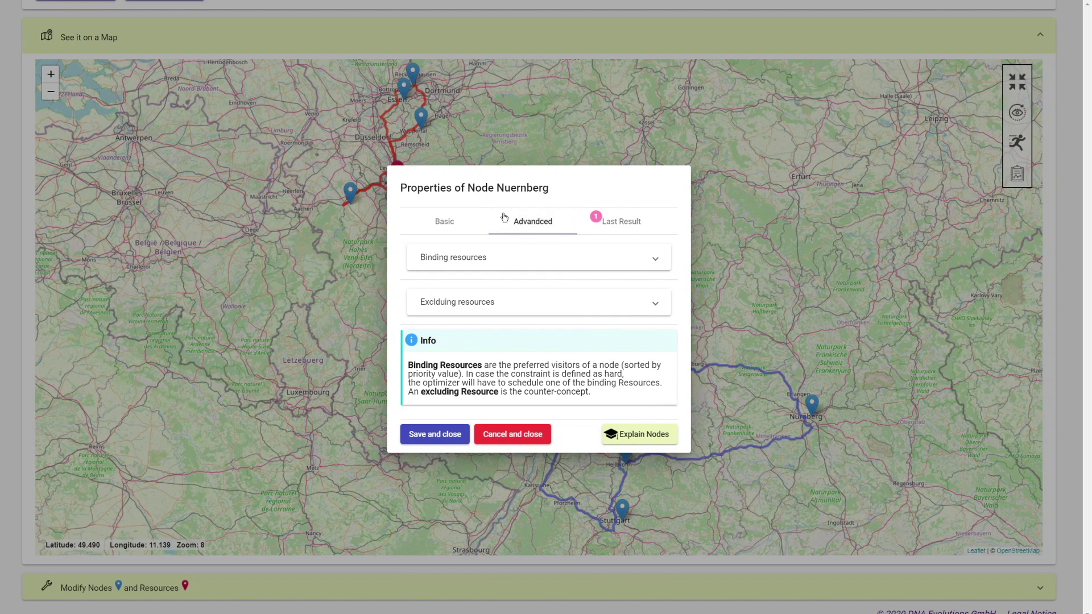
left_click(513, 257)
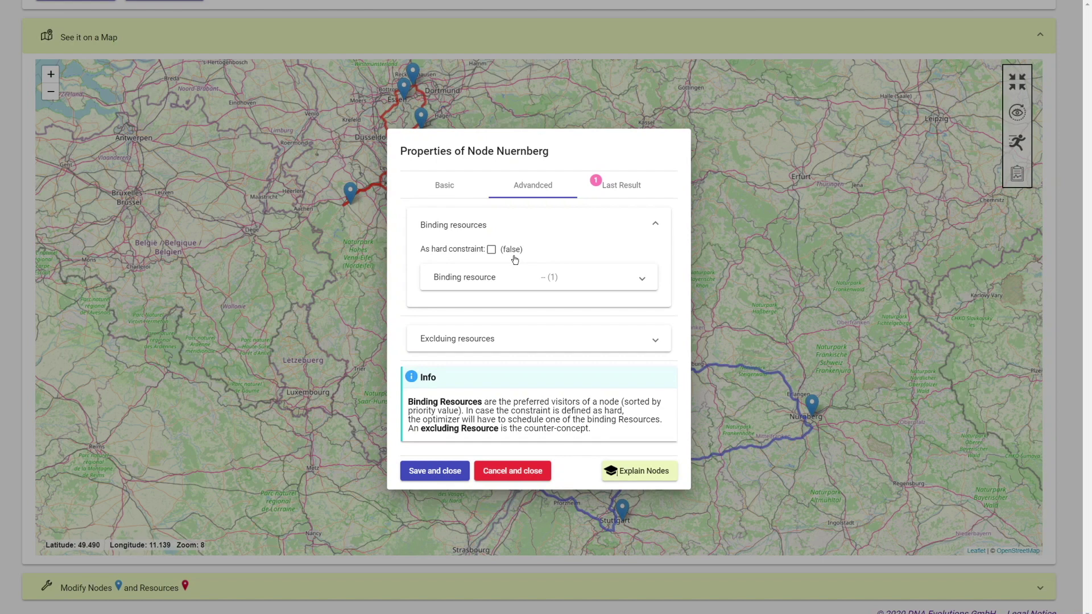
left_click(521, 280)
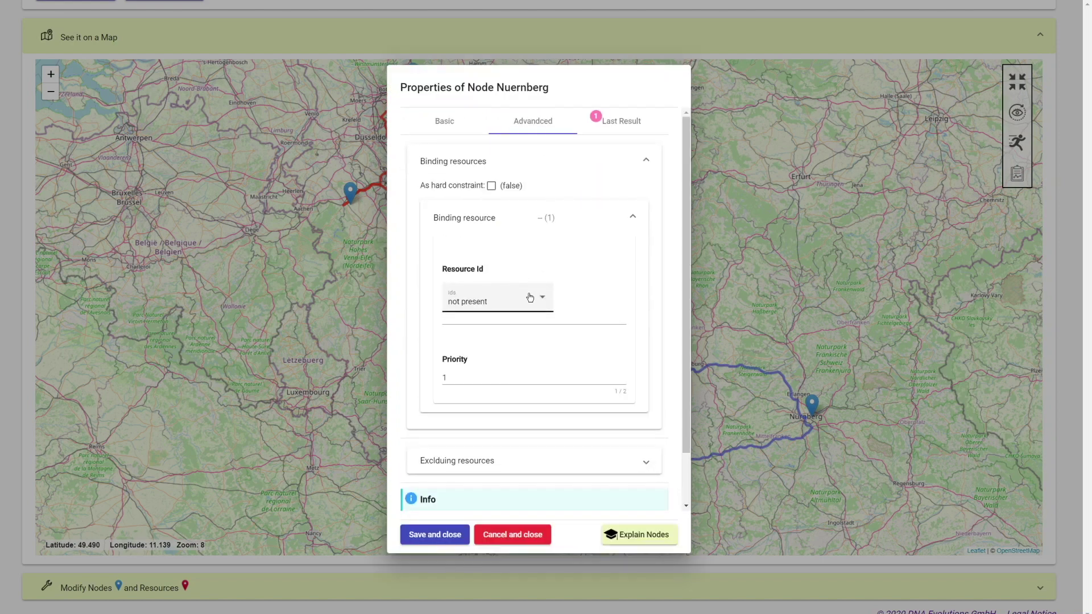
left_click(530, 297)
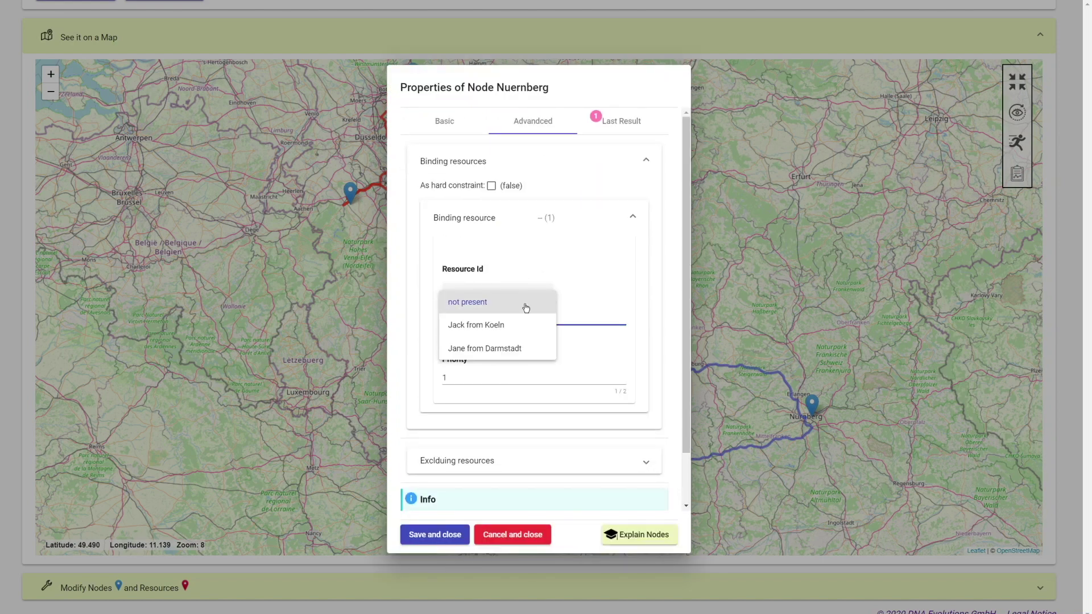
left_click(514, 325)
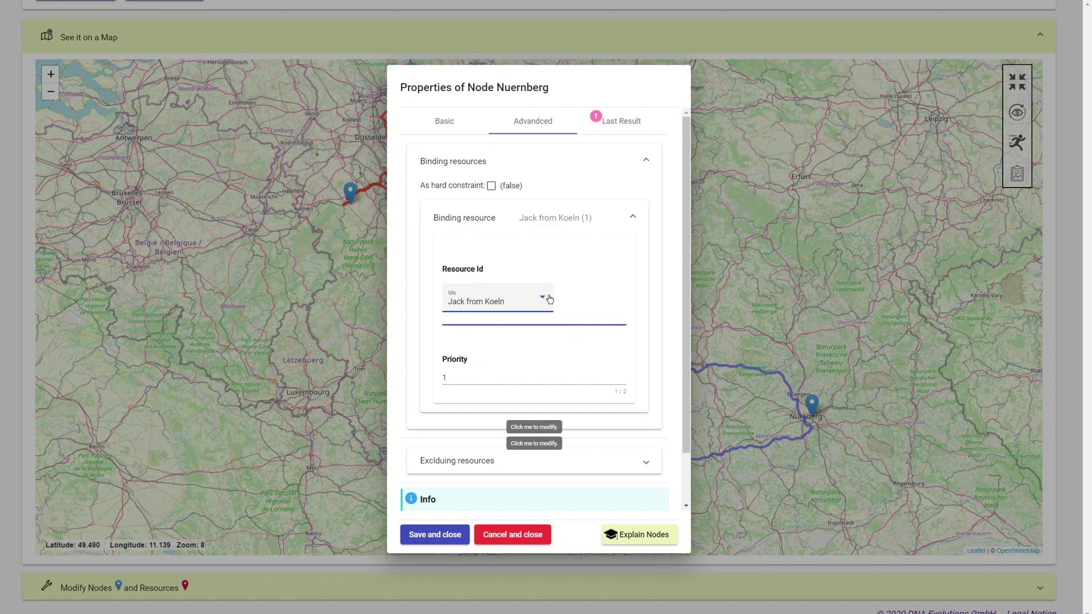
left_click(492, 187)
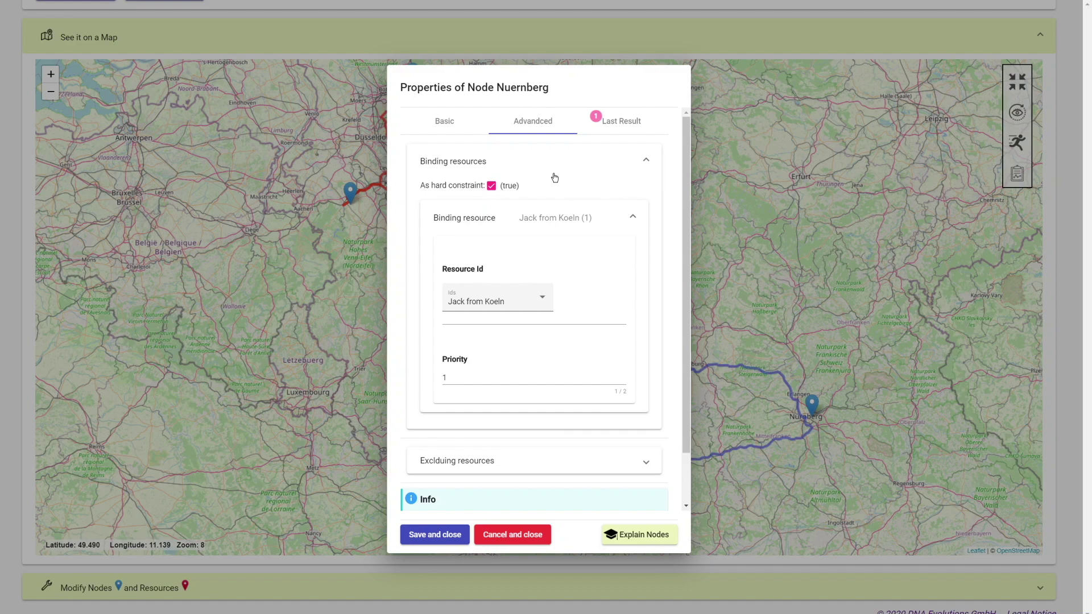
left_click(415, 539)
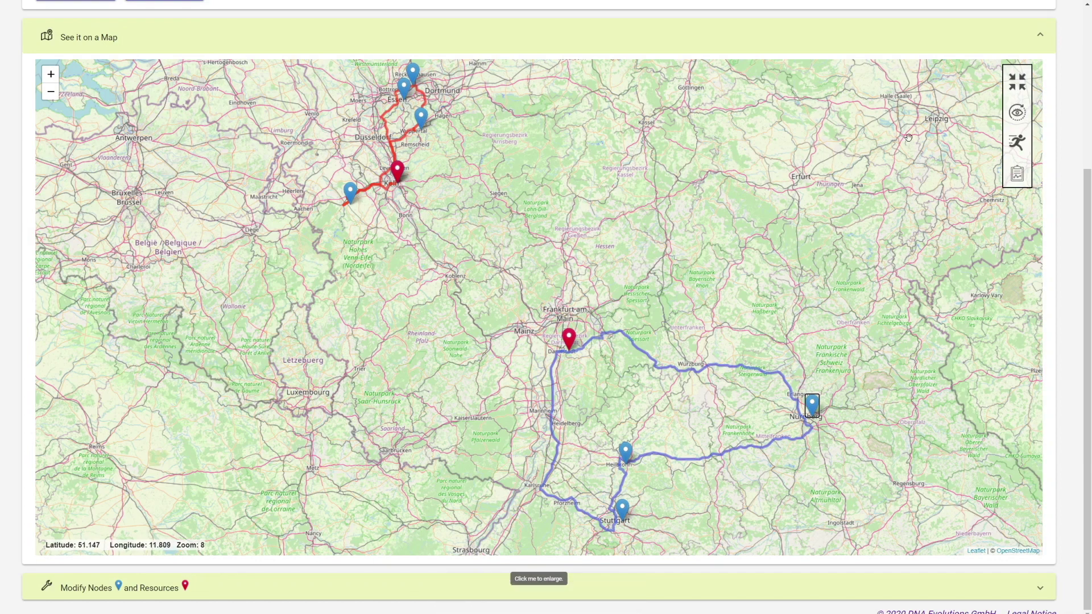
- Run the optimization again with the predefined run settings, and close the resulting solution overview
left_click(1017, 143)
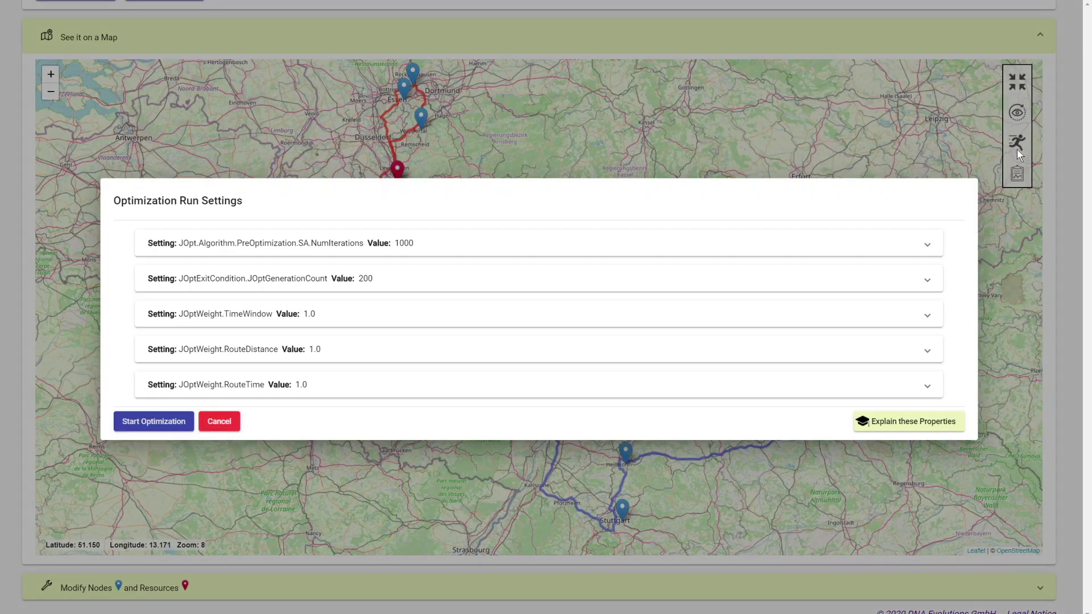
left_click(155, 423)
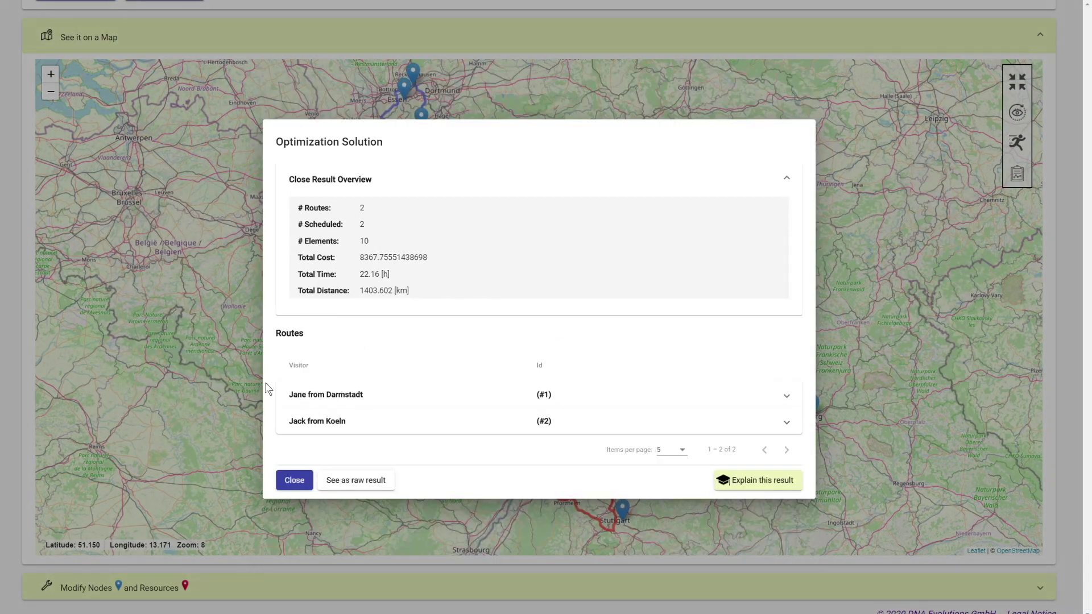
left_click(293, 483)
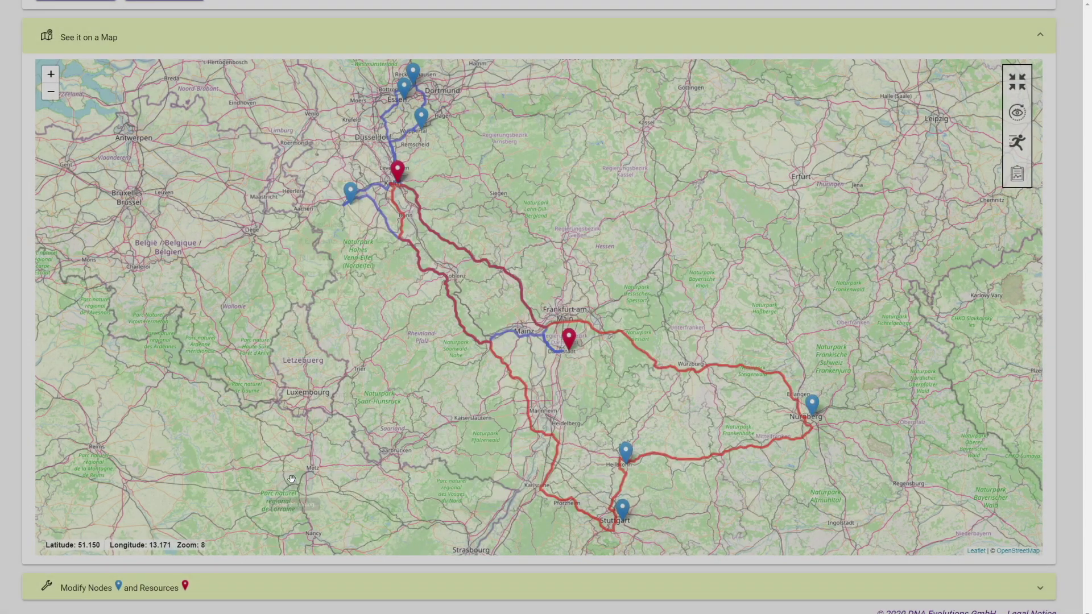
- Inspect the recalculated routes between Koeln, Darmstadt, Nuernberg, Heilbronn and Stuttgart, and return the map to its normal size
left_click_drag(364, 395, 368, 380)
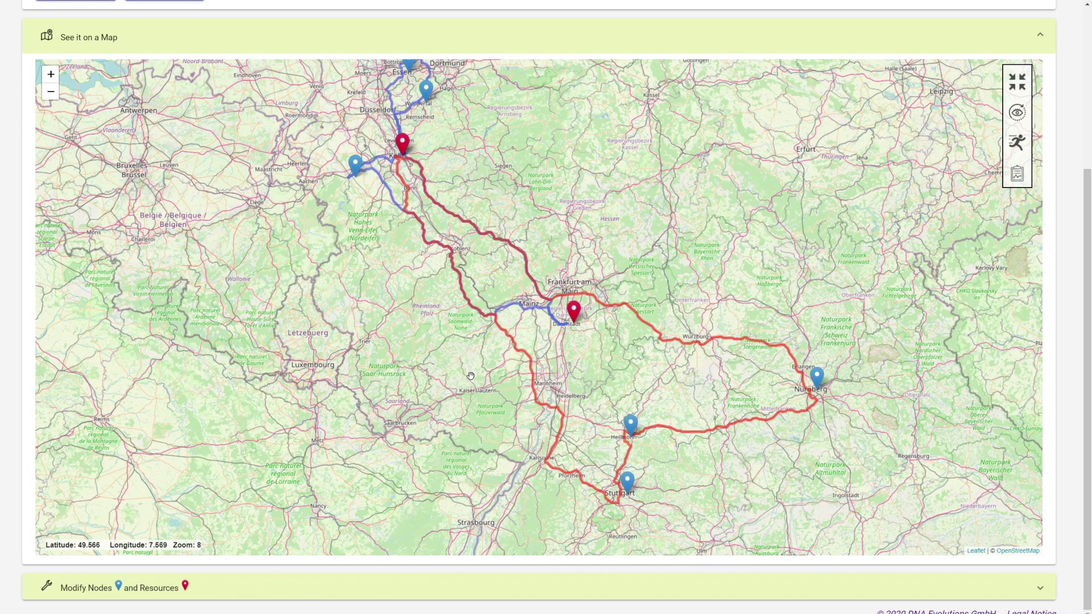
left_click_drag(570, 327, 586, 362)
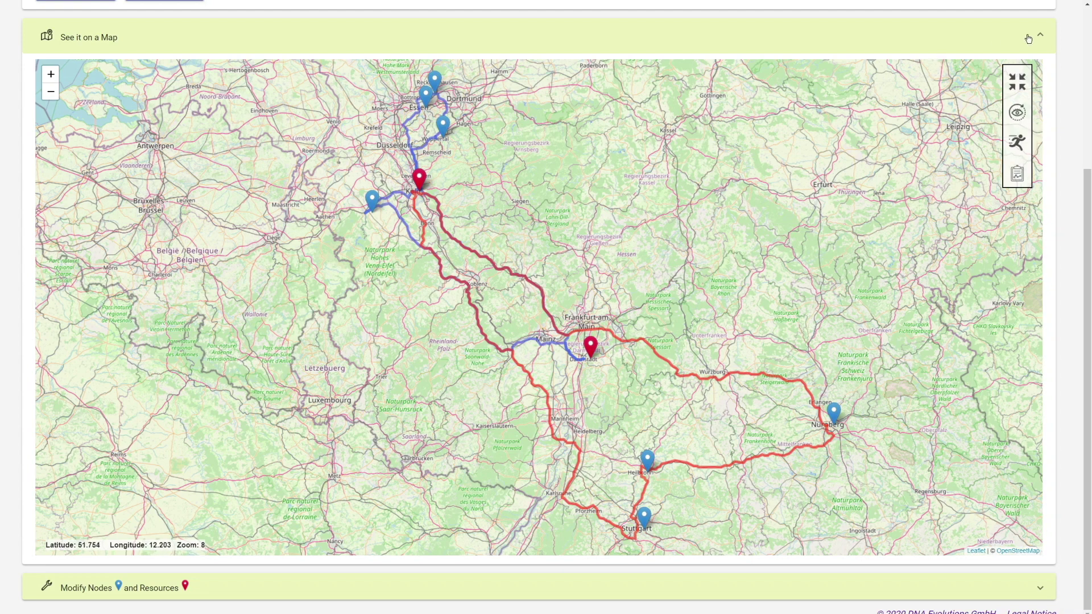
left_click(1020, 82)
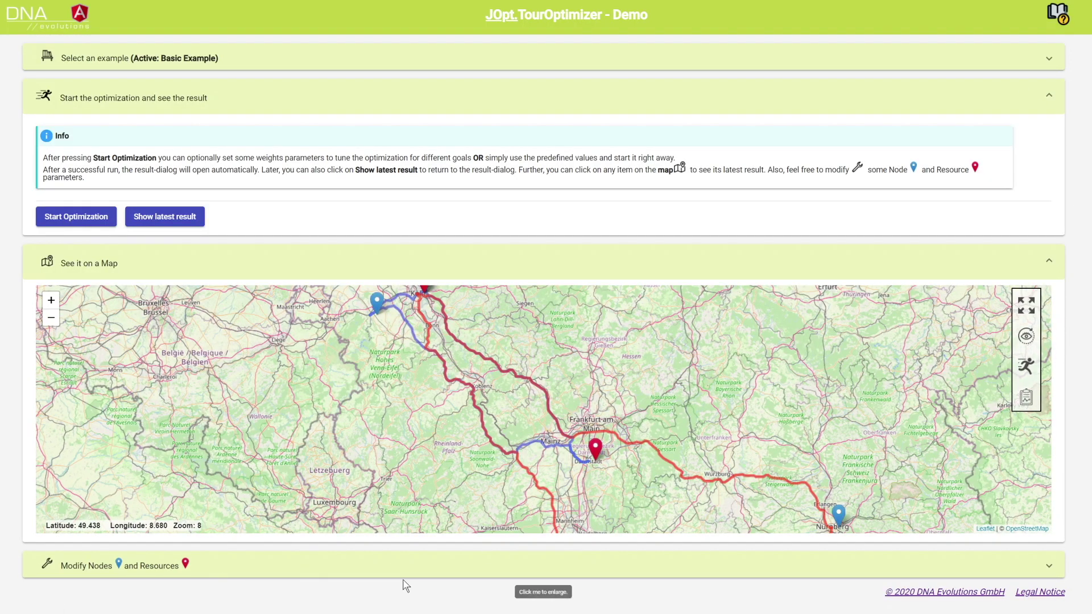
scroll(686, 395, "down", 2)
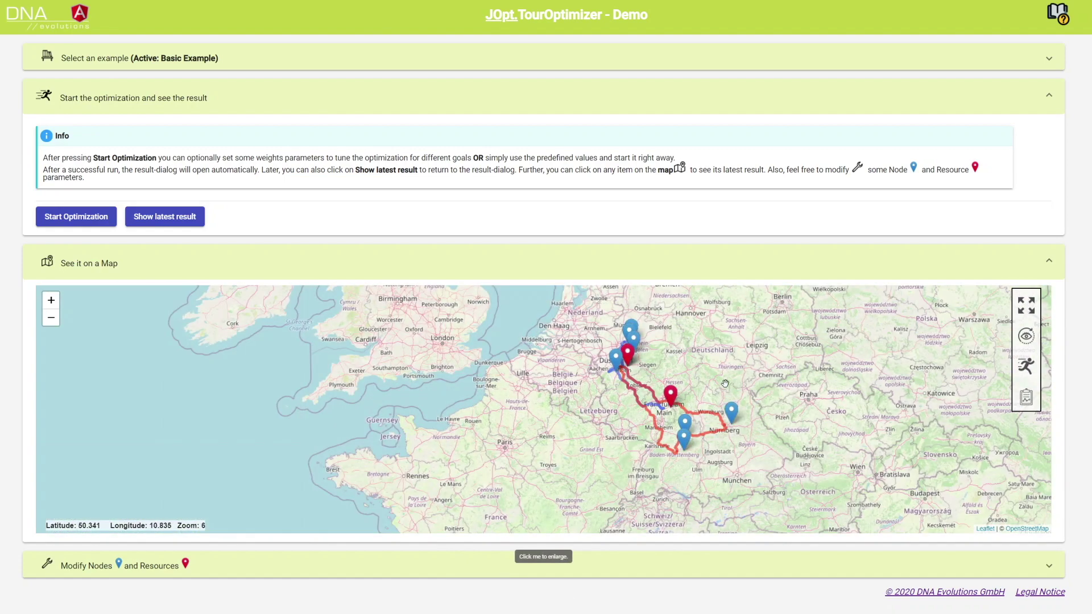
scroll(706, 386, "up", 1)
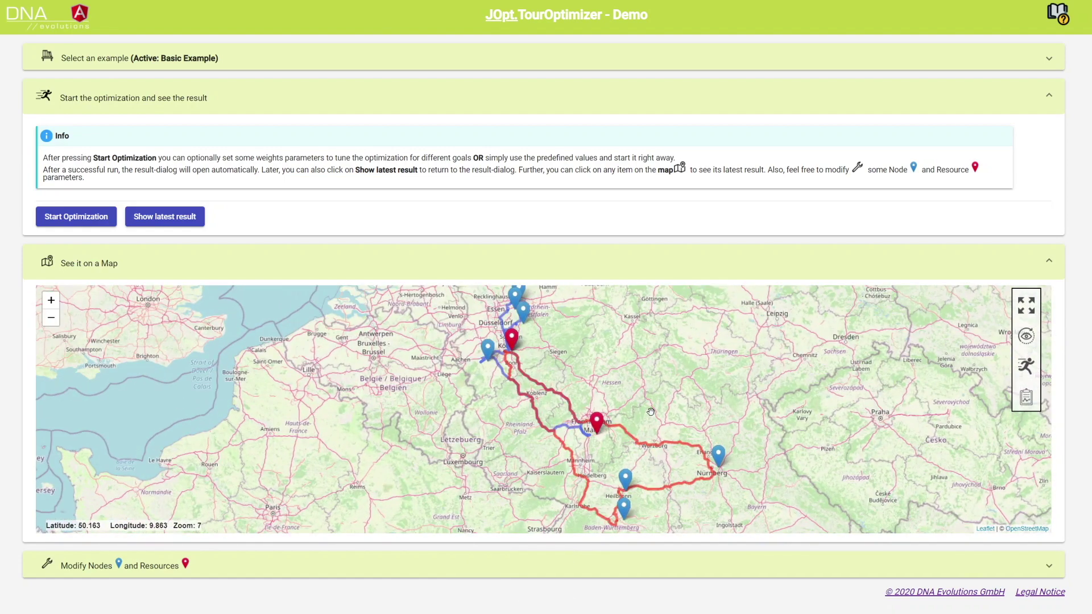
- Choose the Nuernberg node in the section for modifying nodes and resources, and open its details
left_click(206, 567)
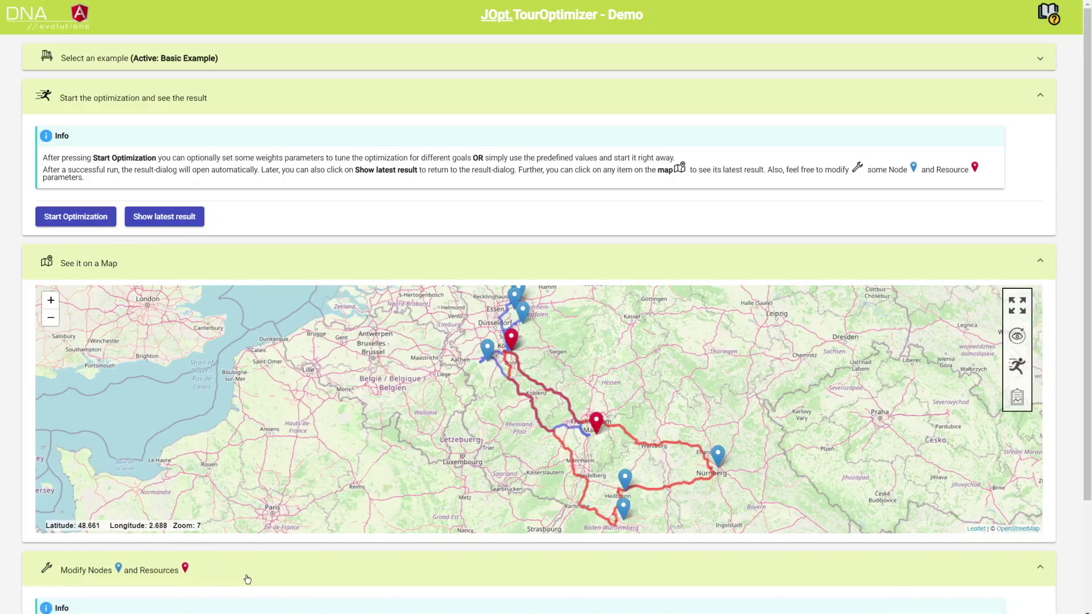
left_click(142, 567)
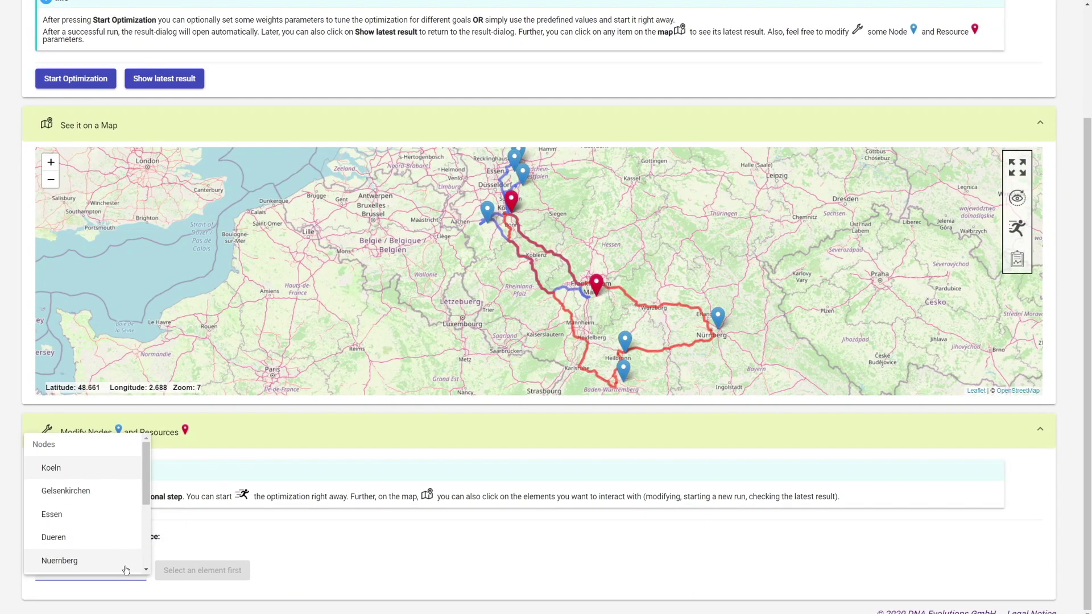
scroll(86, 507, "down", 2)
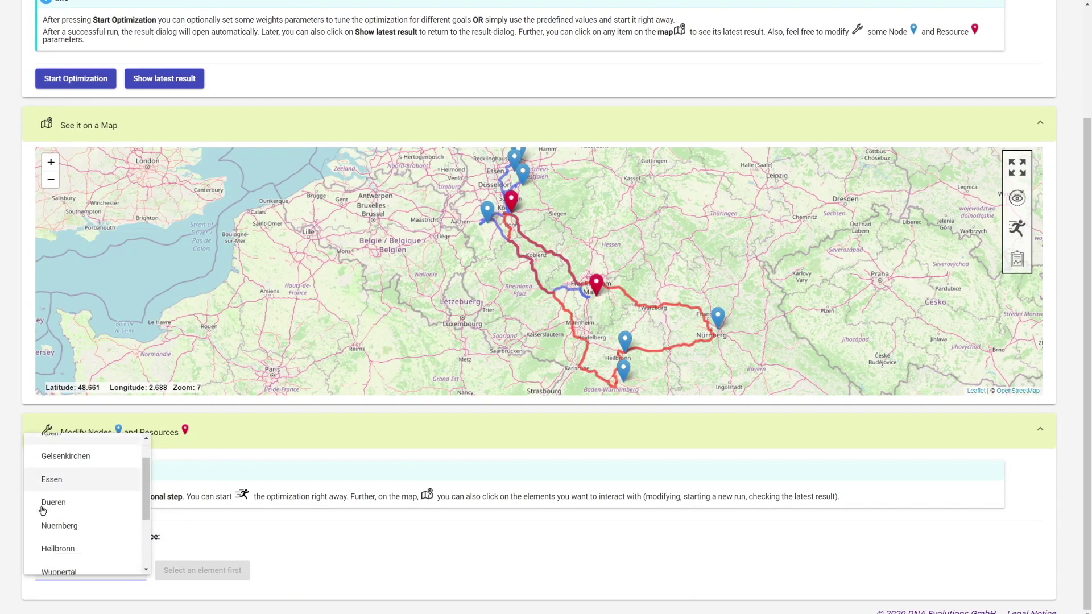
scroll(86, 512, "up", 1)
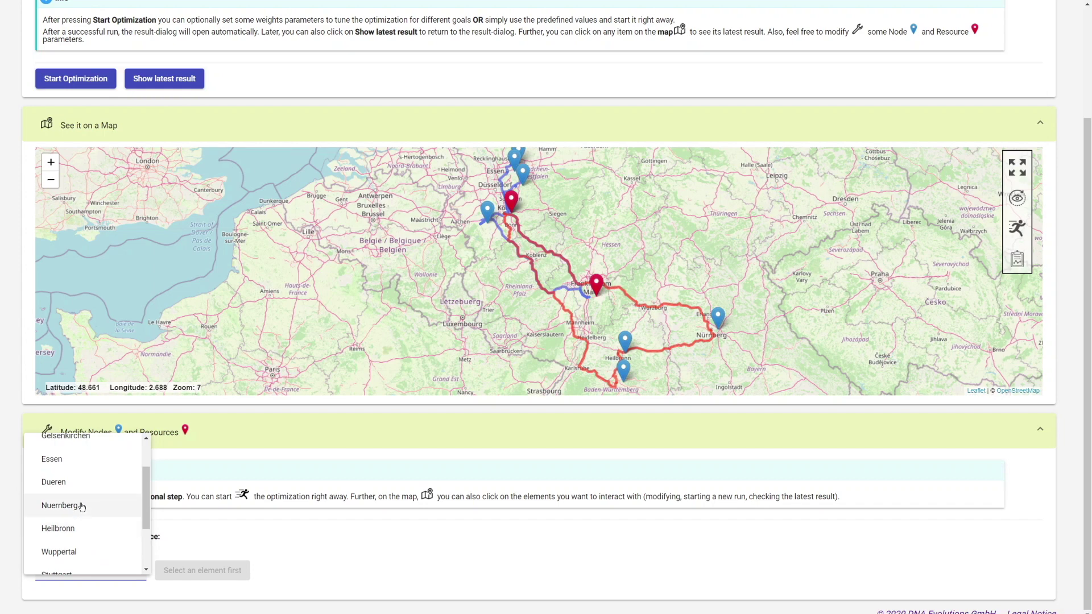
left_click(80, 506)
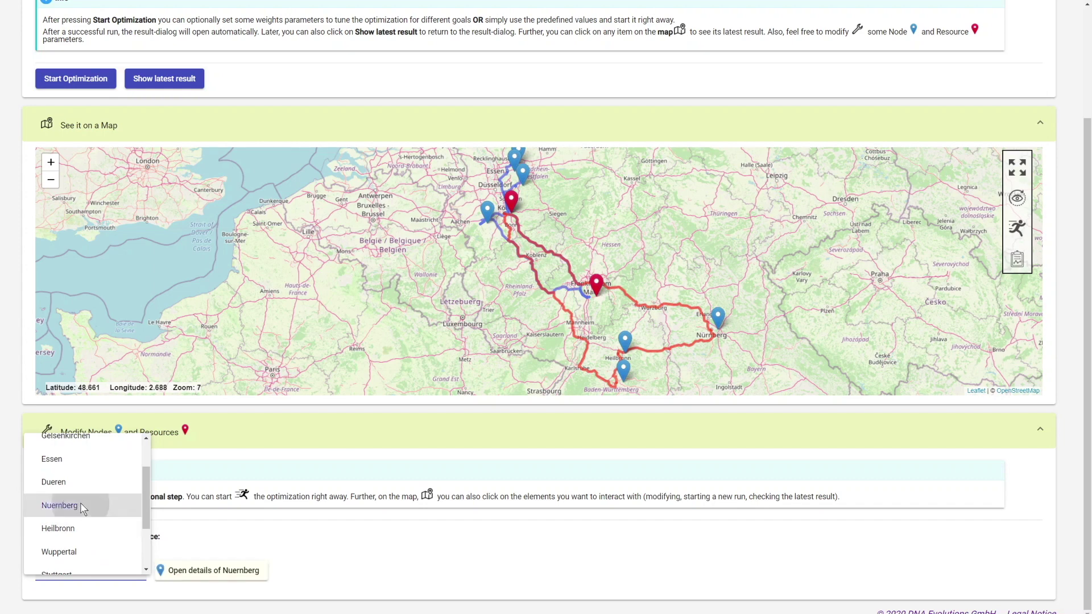
left_click(201, 571)
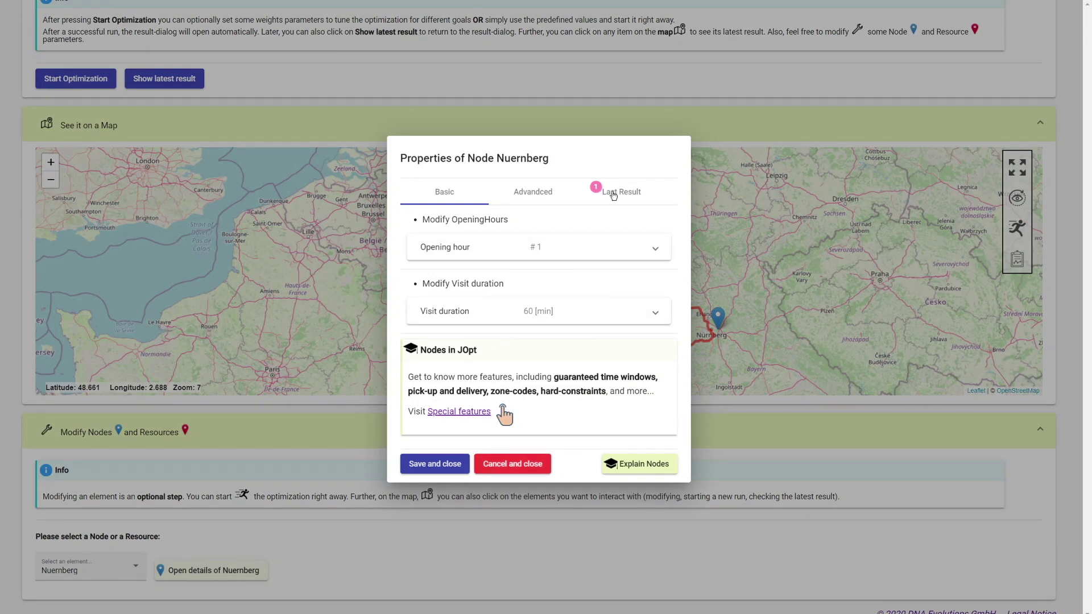
- Check the visit duration in the Nuernberg node's detailed last result, and close the properties without saving
left_click(613, 193)
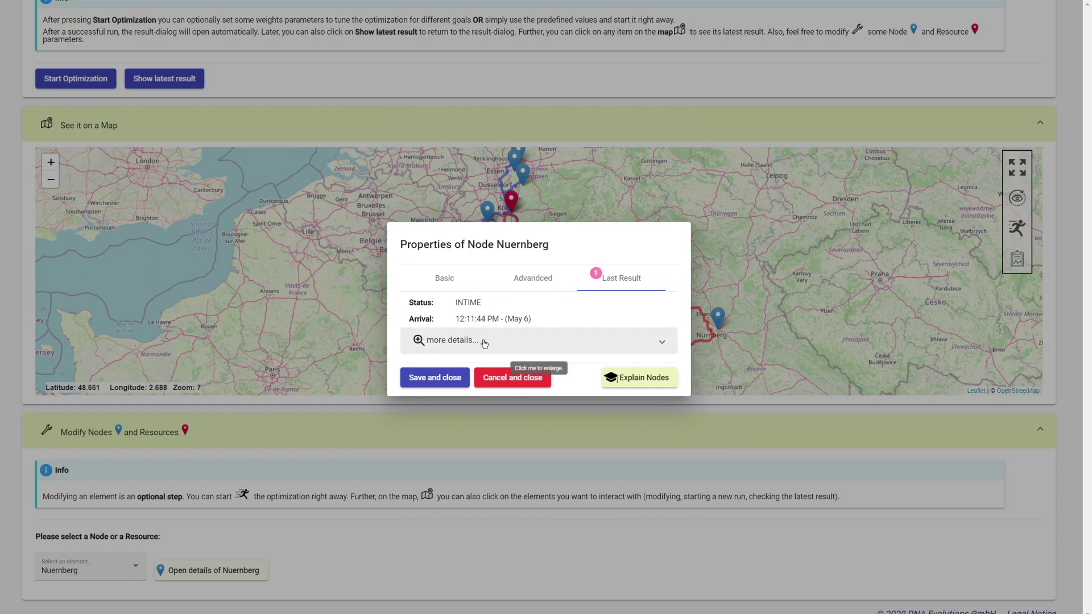
left_click(483, 342)
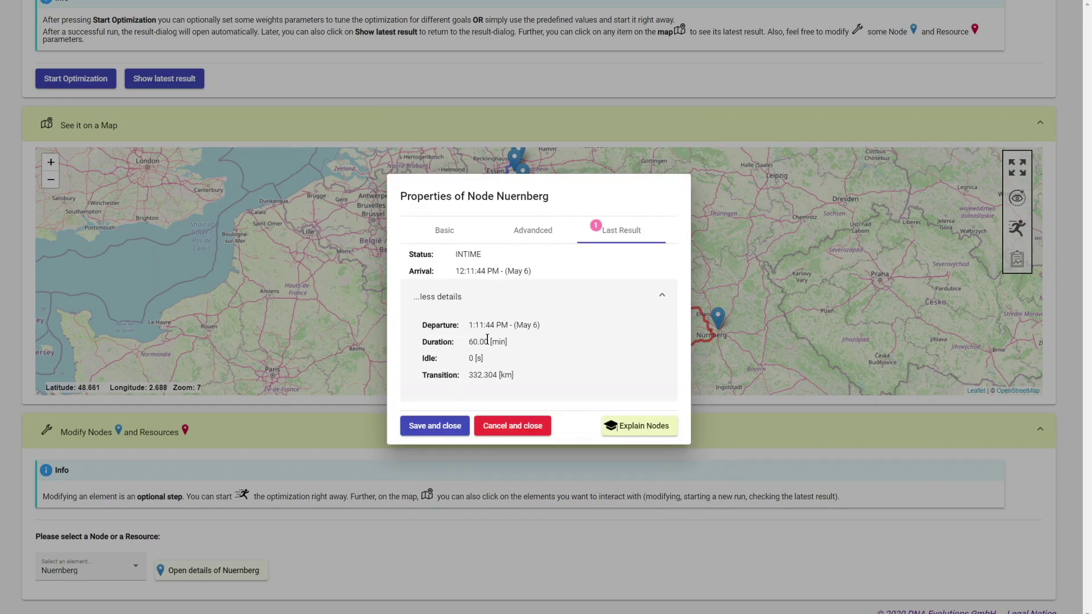
left_click_drag(469, 341, 522, 347)
left_click(510, 426)
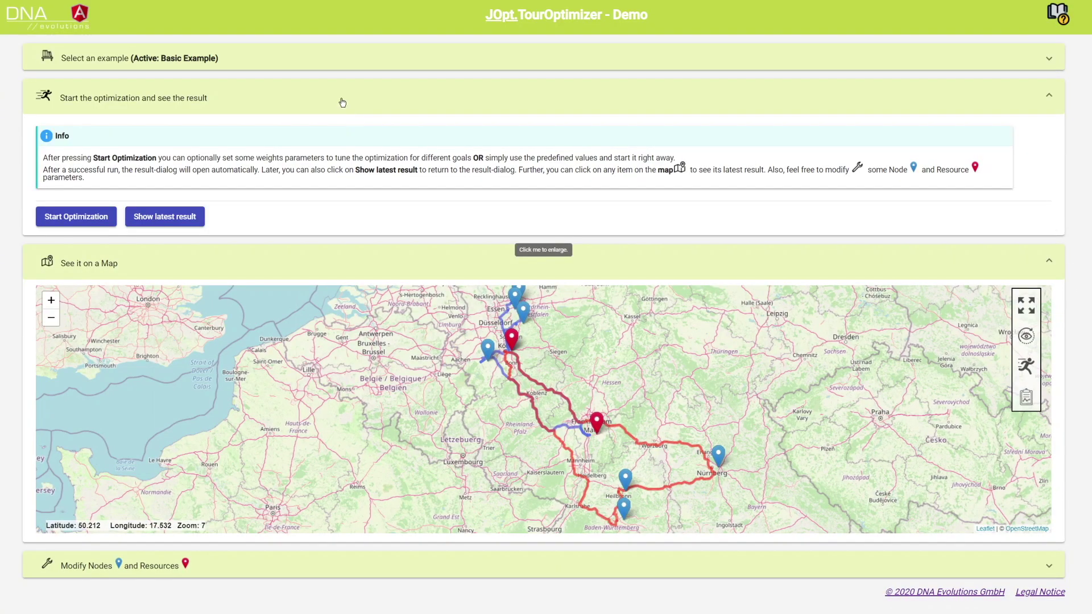
- Select the predefined Bound-Exlcuding Resource Example and load it in place of the Basic Example
left_click(308, 68)
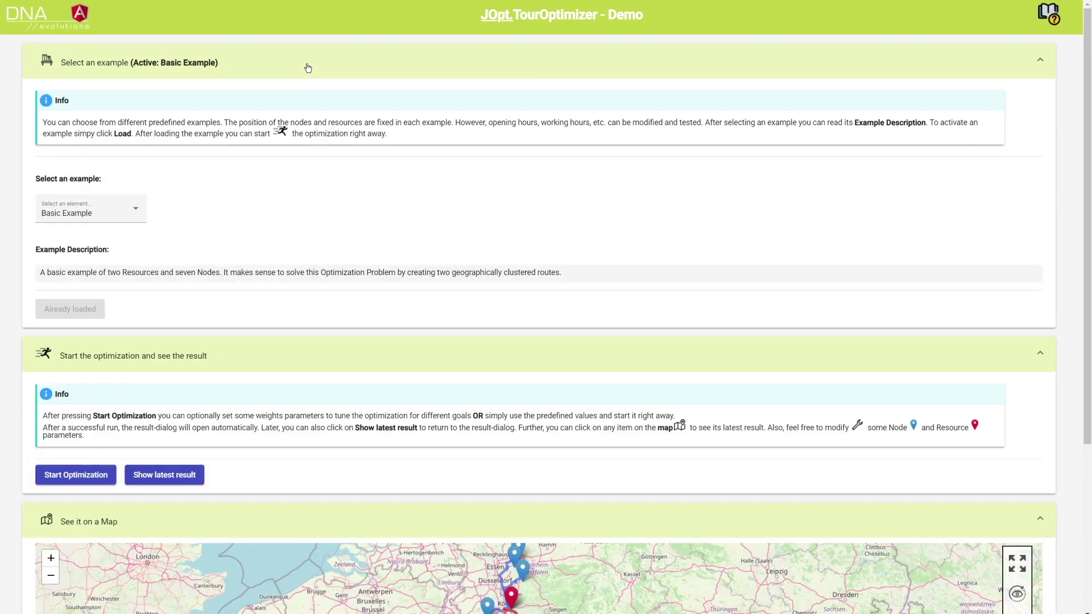
left_click(127, 215)
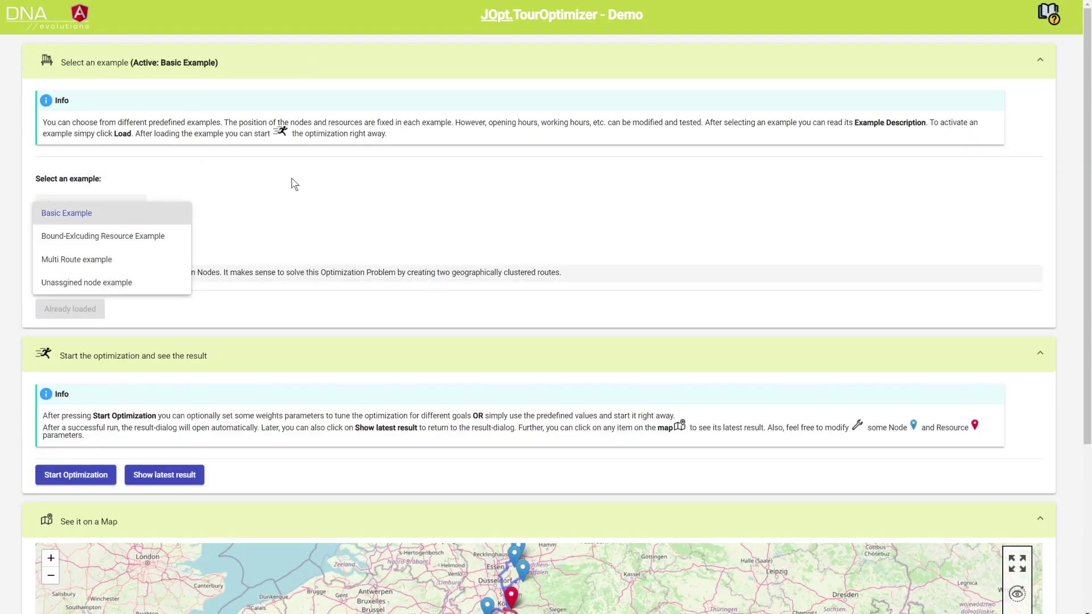
left_click(159, 236)
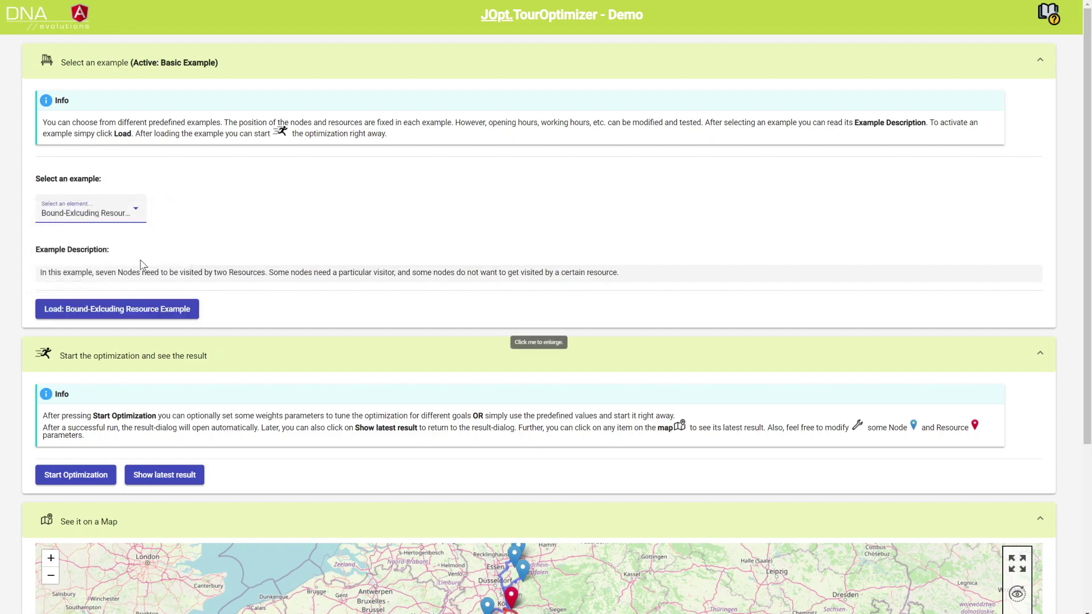
left_click(163, 311)
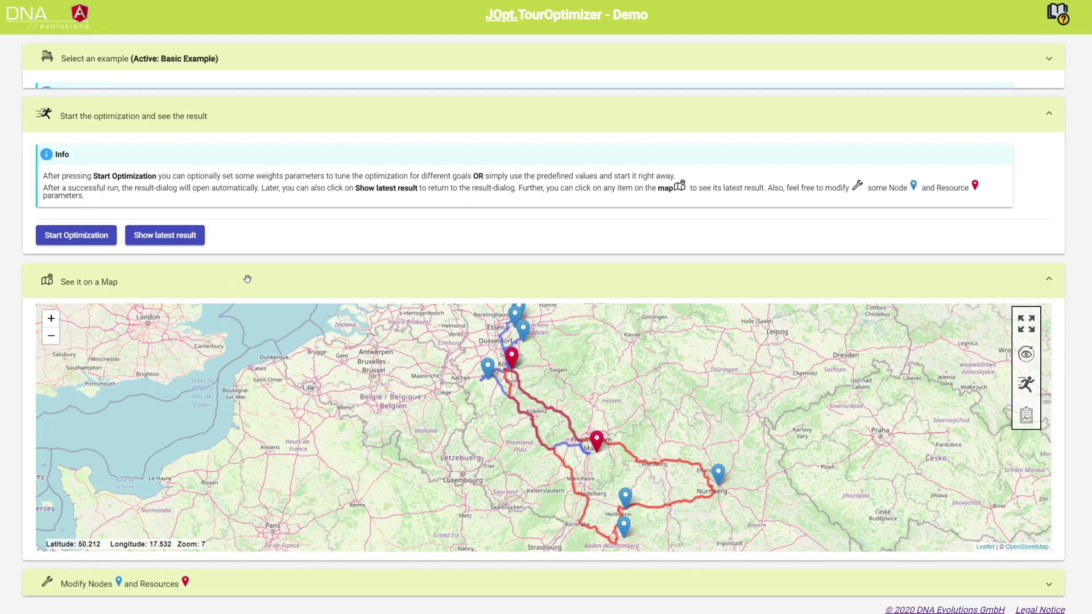